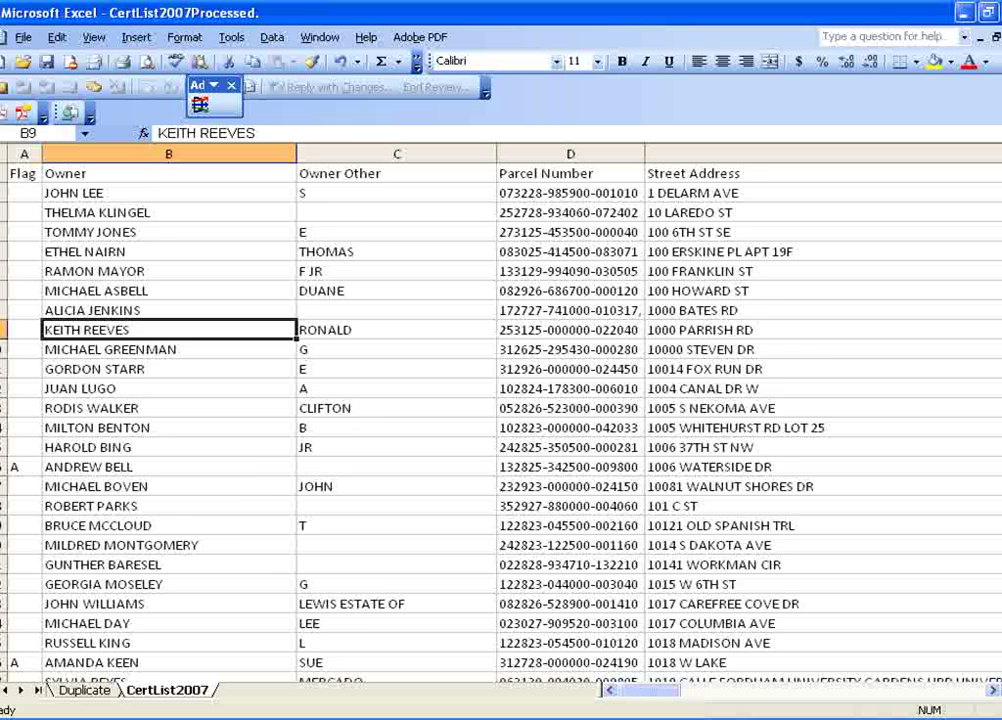
- Sort the entire CertList2007 sheet by the Flag column in ascending order
{"action": "left_click_drag", "start_coordinate": [991, 150], "coordinate": [991, 200]}
{"action": "scroll", "coordinate": [500, 420], "scroll_direction": "down", "scroll_amount": 15}
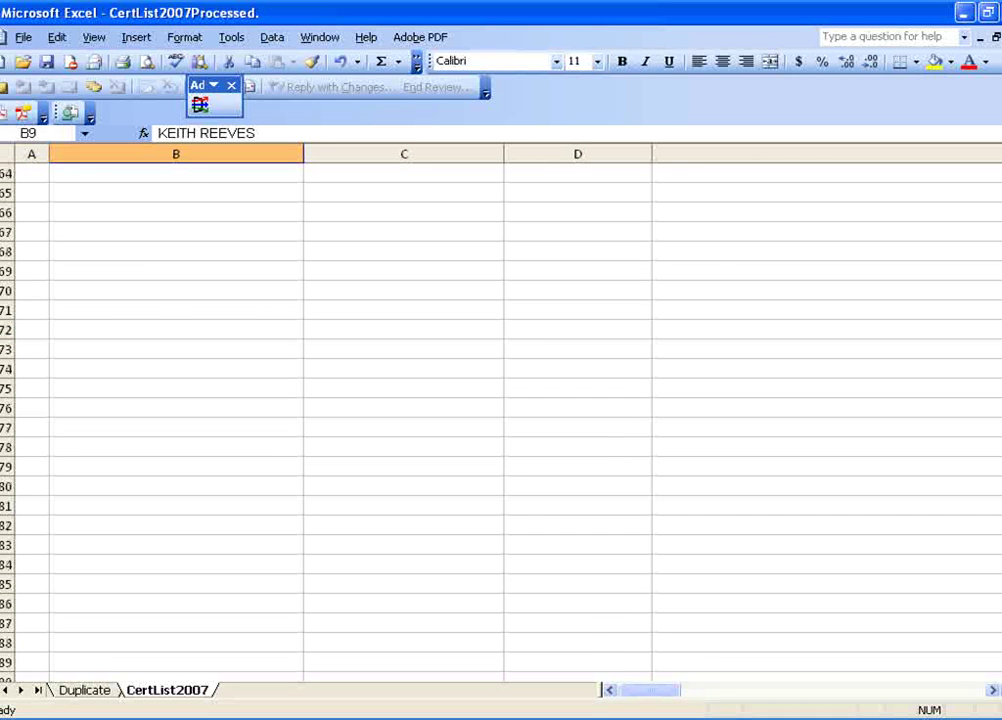
{"action": "scroll", "coordinate": [500, 420], "scroll_direction": "up", "scroll_amount": 6}
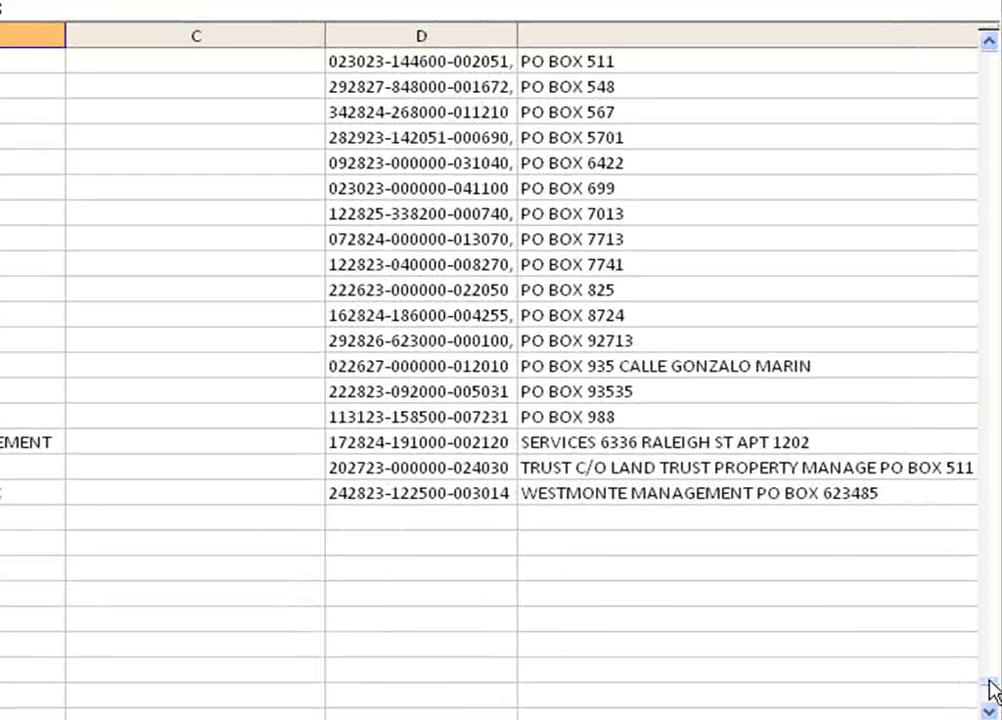
{"action": "left_click_drag", "start_coordinate": [992, 690], "coordinate": [992, 643]}
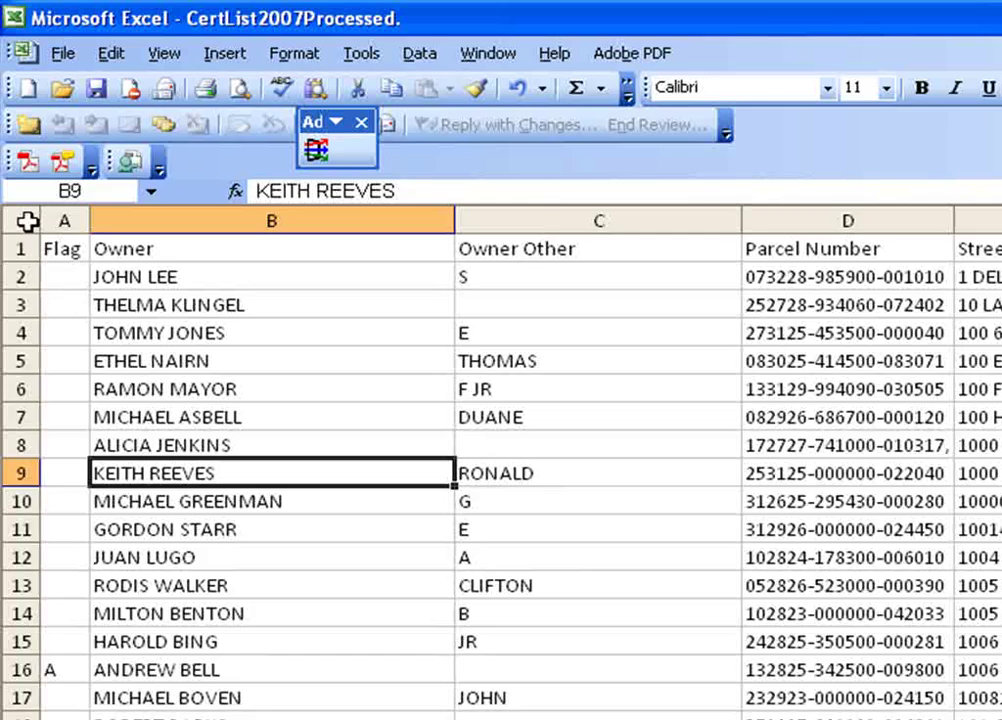
{"action": "left_click", "coordinate": [26, 221]}
{"action": "left_click", "coordinate": [418, 54]}
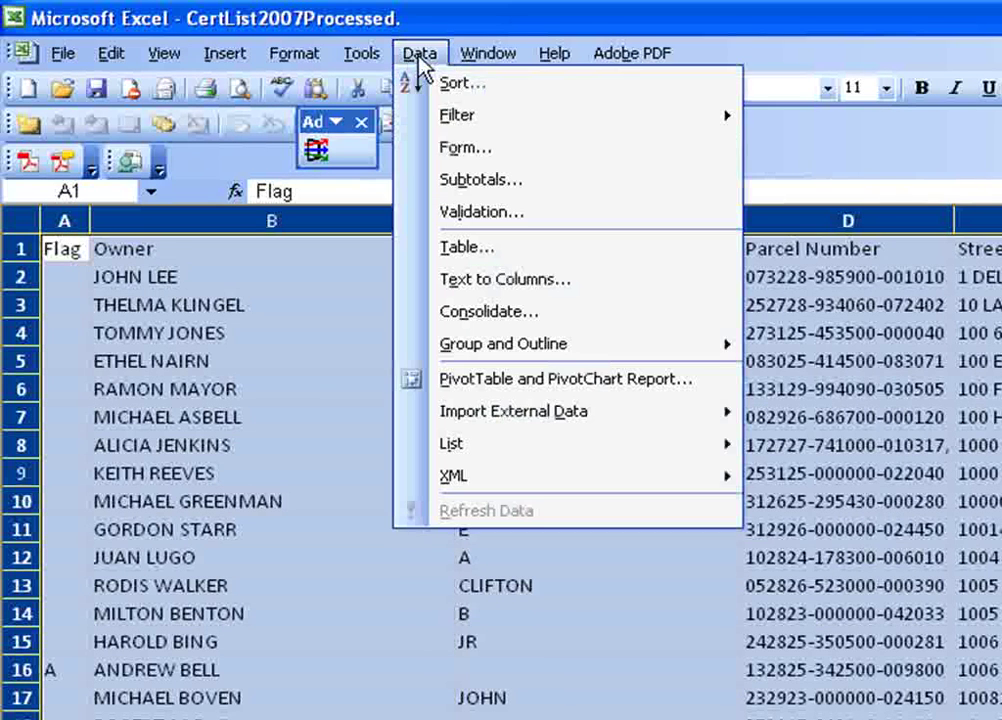
{"action": "left_click", "coordinate": [434, 85]}
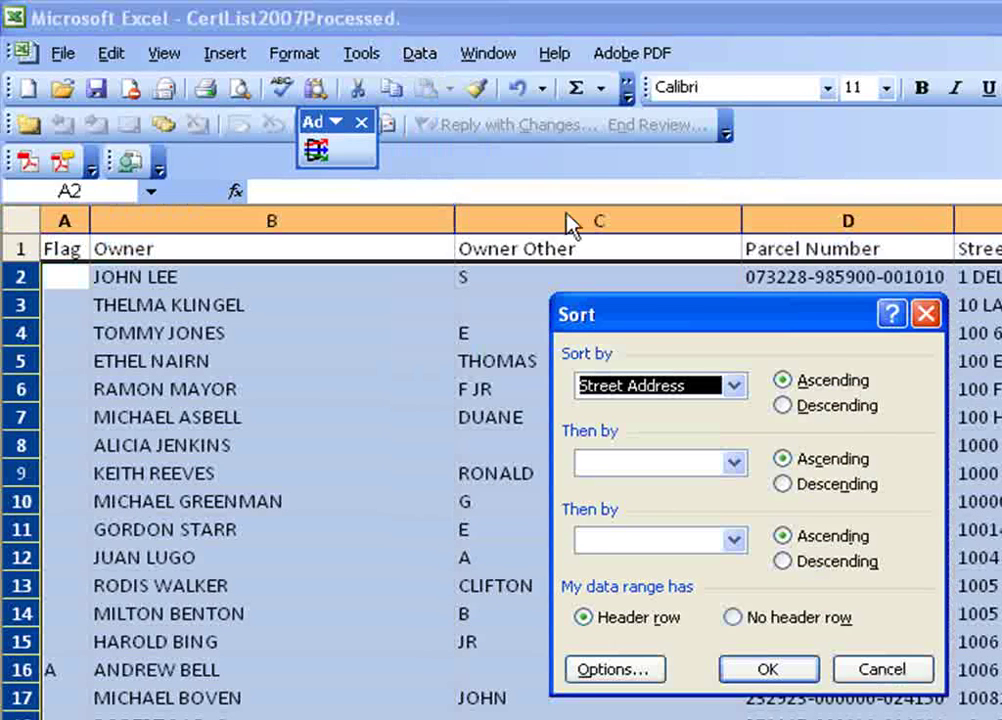
{"action": "left_click", "coordinate": [735, 385]}
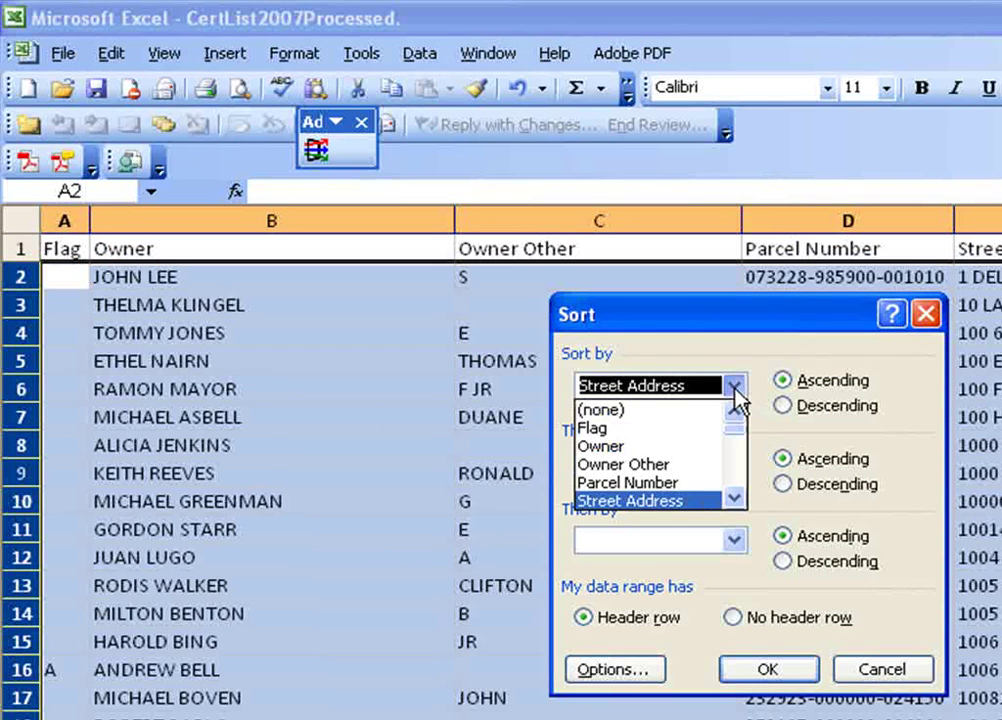
{"action": "left_click", "coordinate": [710, 441]}
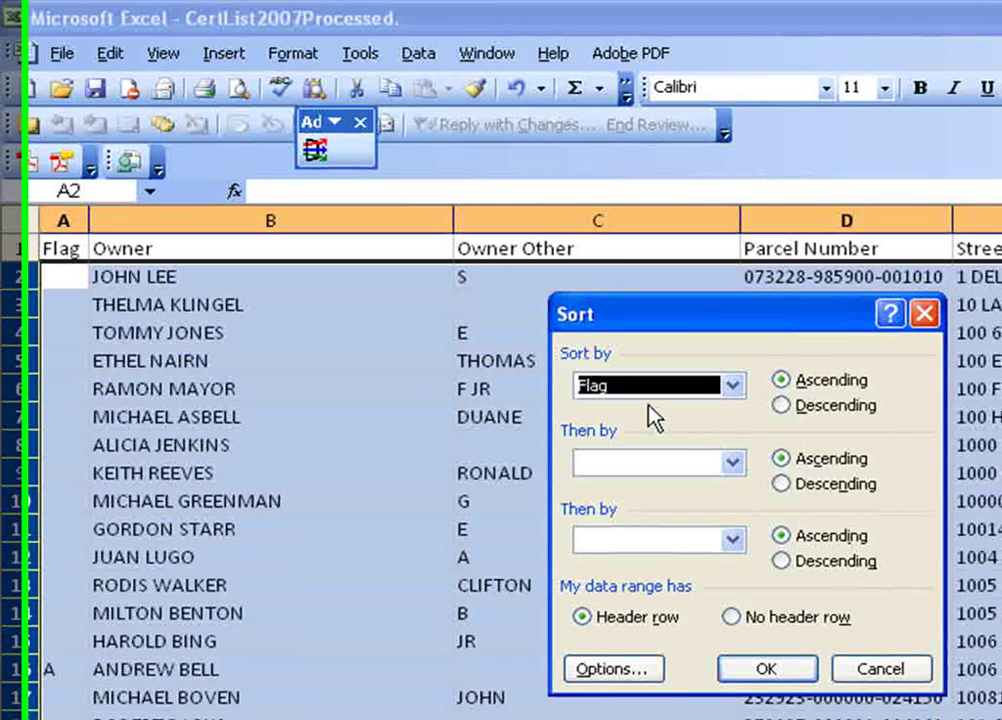
{"action": "key", "text": "Return"}
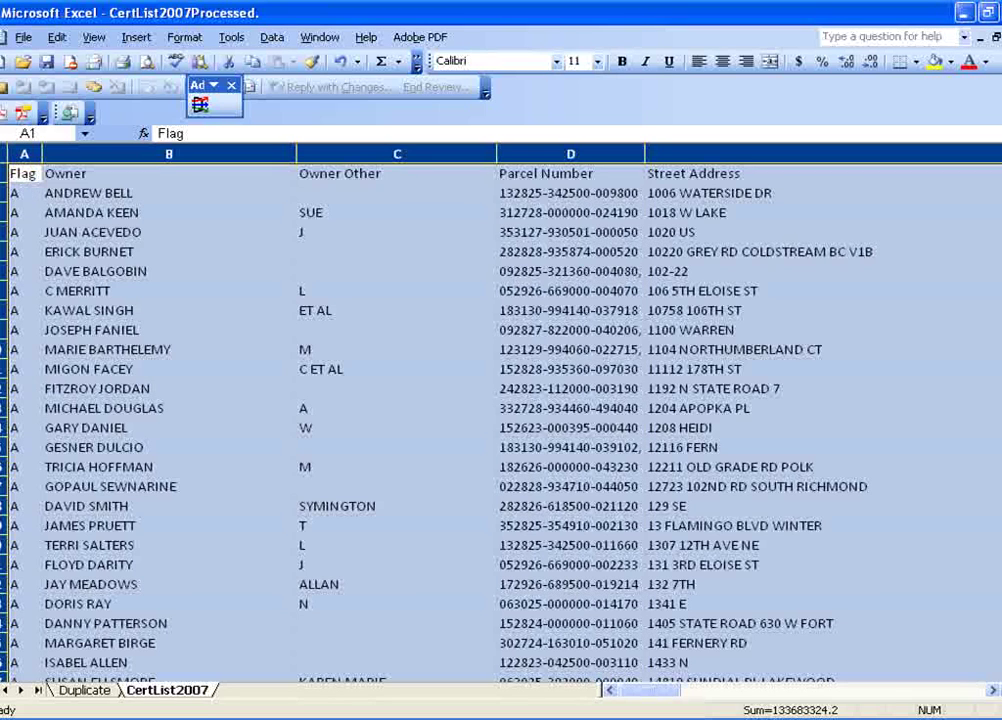
- Move all flagged rows from the CertList2007 sheet to the first empty row, 823, below the data on the Duplicate sheet
{"action": "left_click_drag", "start_coordinate": [3, 193], "coordinate": [3, 525]}
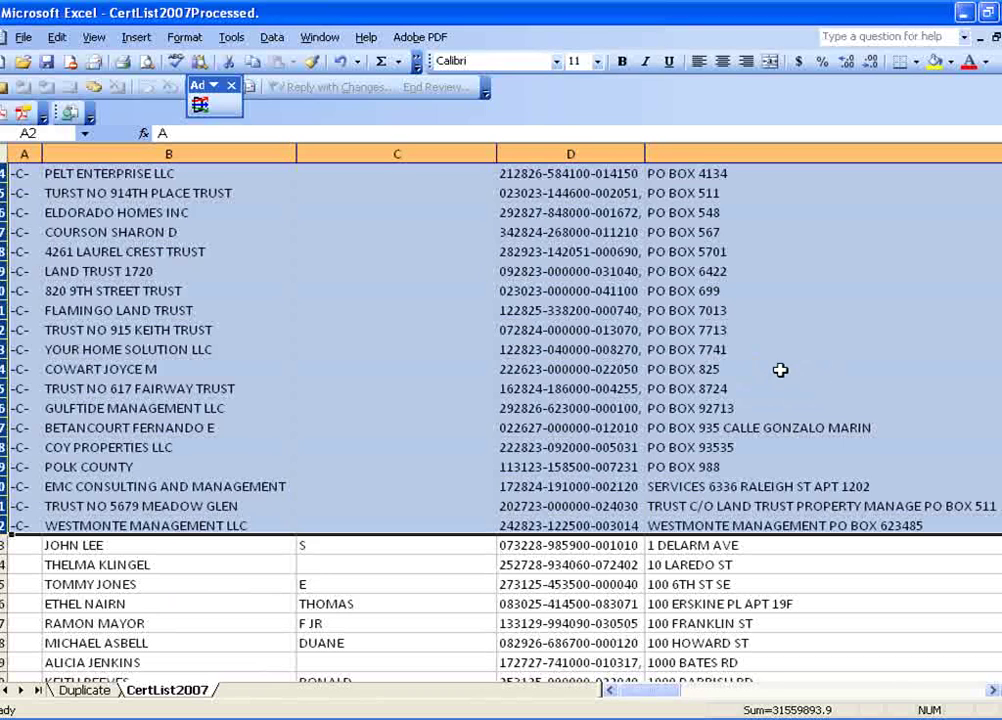
{"action": "right_click", "coordinate": [186, 377]}
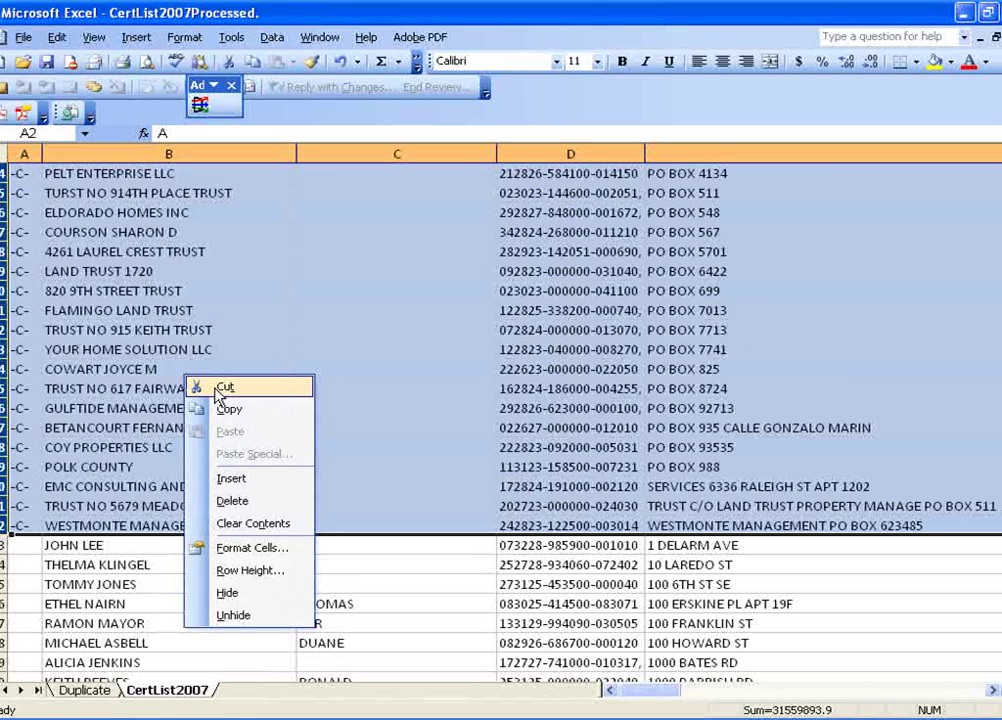
{"action": "left_click", "coordinate": [222, 388]}
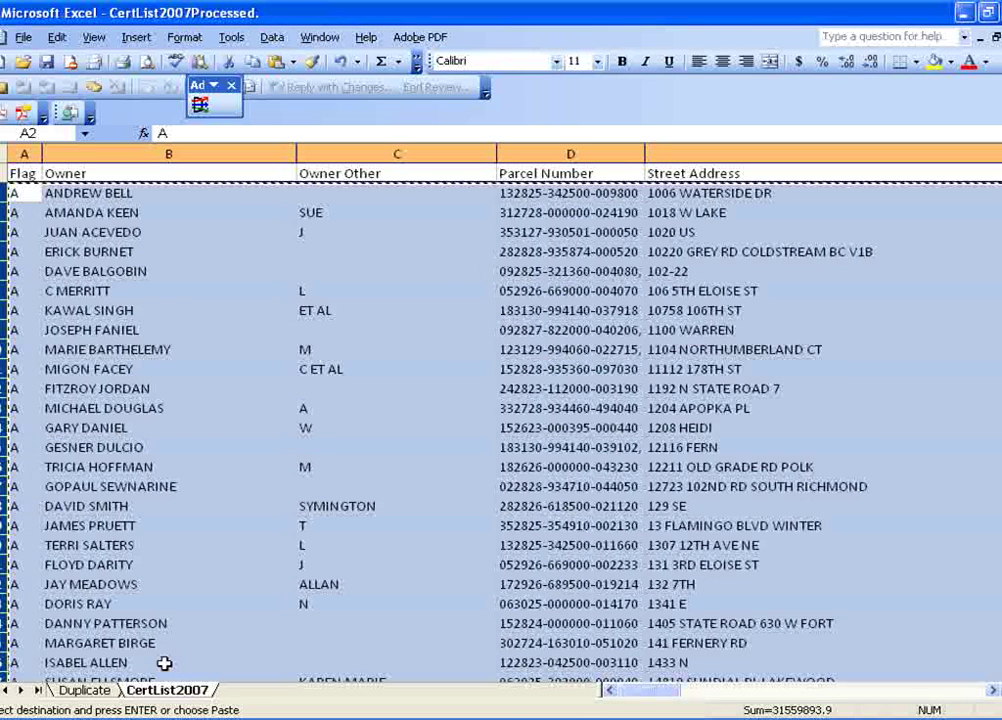
{"action": "left_click", "coordinate": [103, 694]}
{"action": "scroll", "coordinate": [500, 400], "scroll_direction": "down", "scroll_amount": 10}
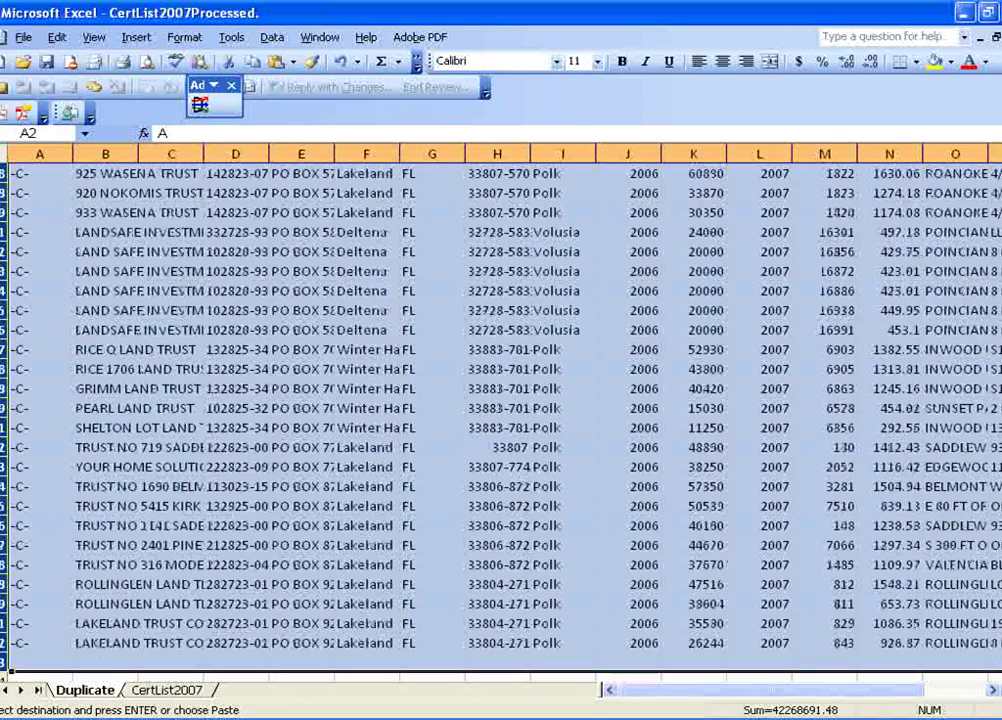
{"action": "left_click", "coordinate": [40, 662]}
{"action": "key", "text": "Return"}
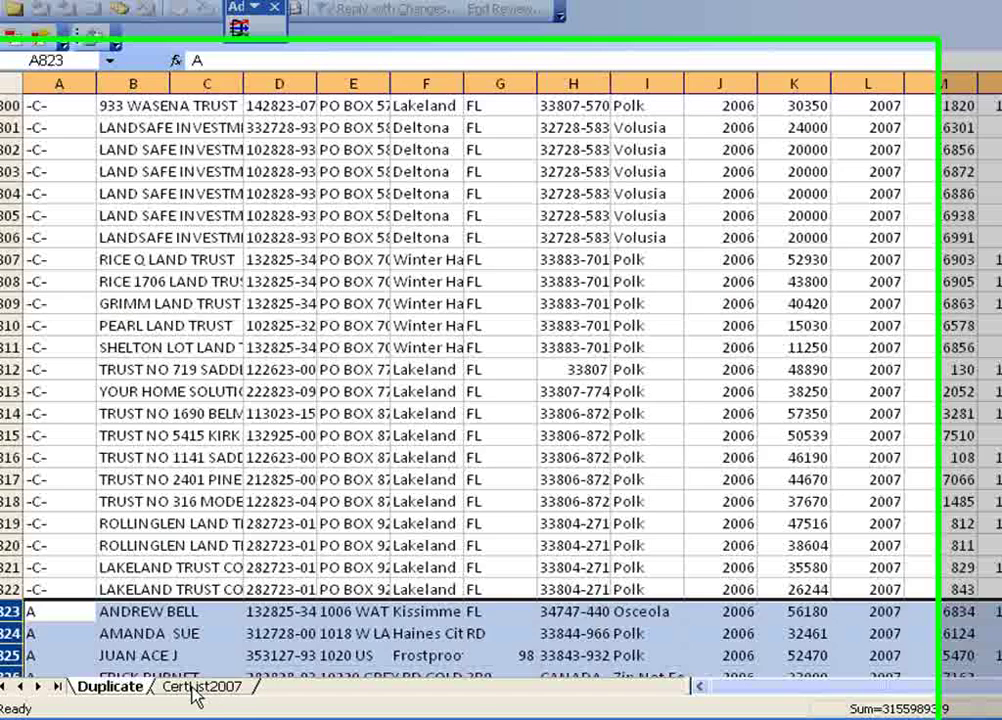
- Delete the emptied rows beneath the header row of the CertList2007 sheet
{"action": "left_click", "coordinate": [166, 690]}
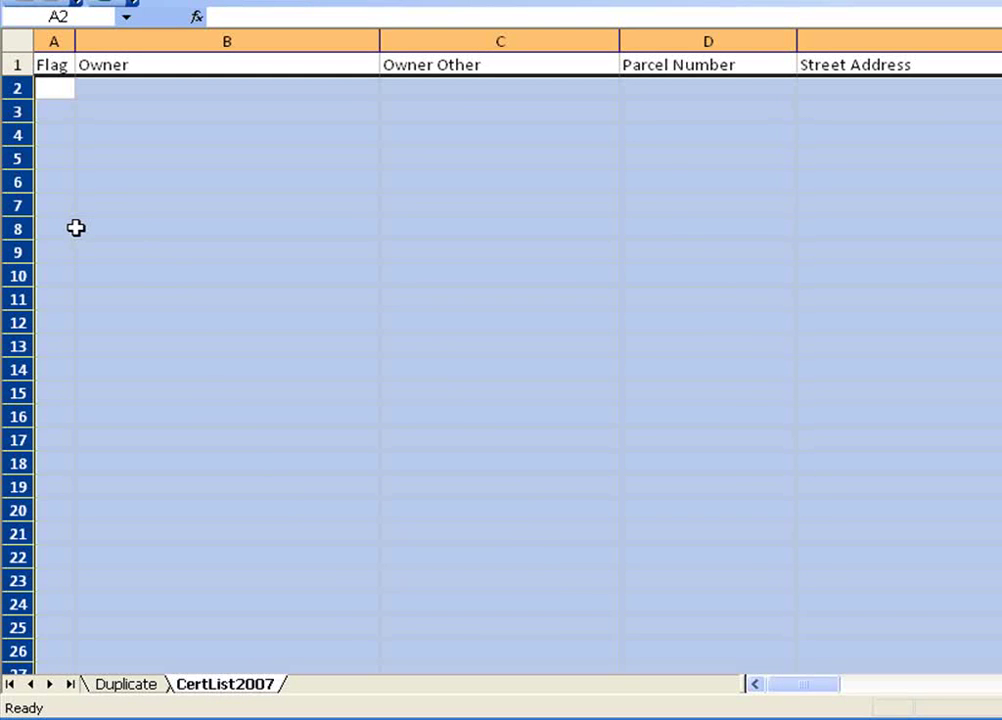
{"action": "right_click", "coordinate": [18, 232]}
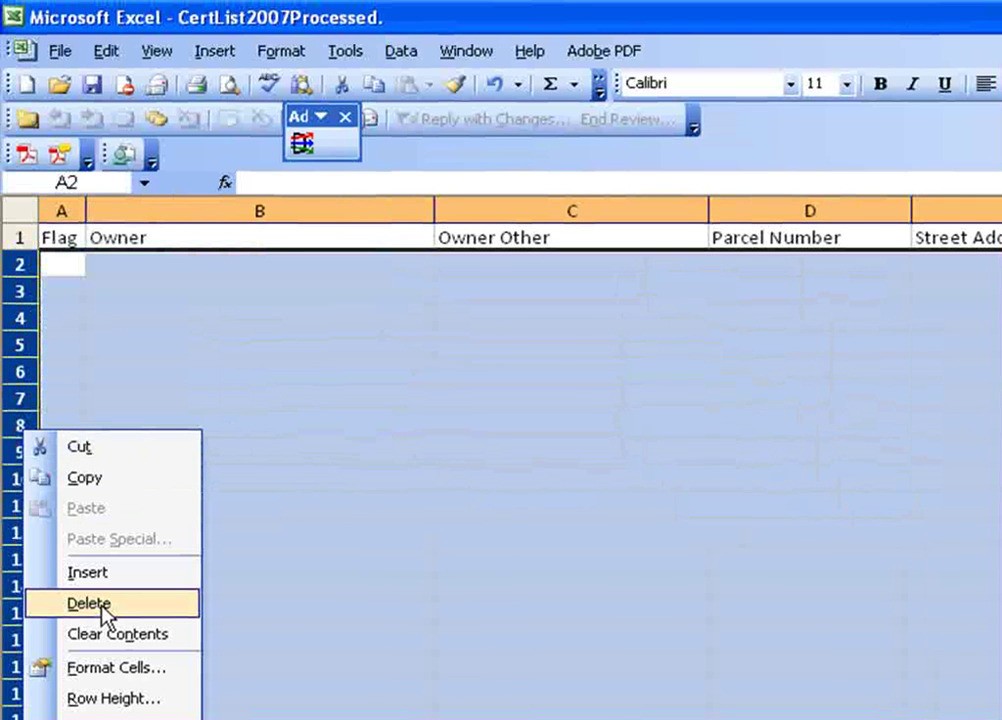
{"action": "left_click", "coordinate": [89, 604]}
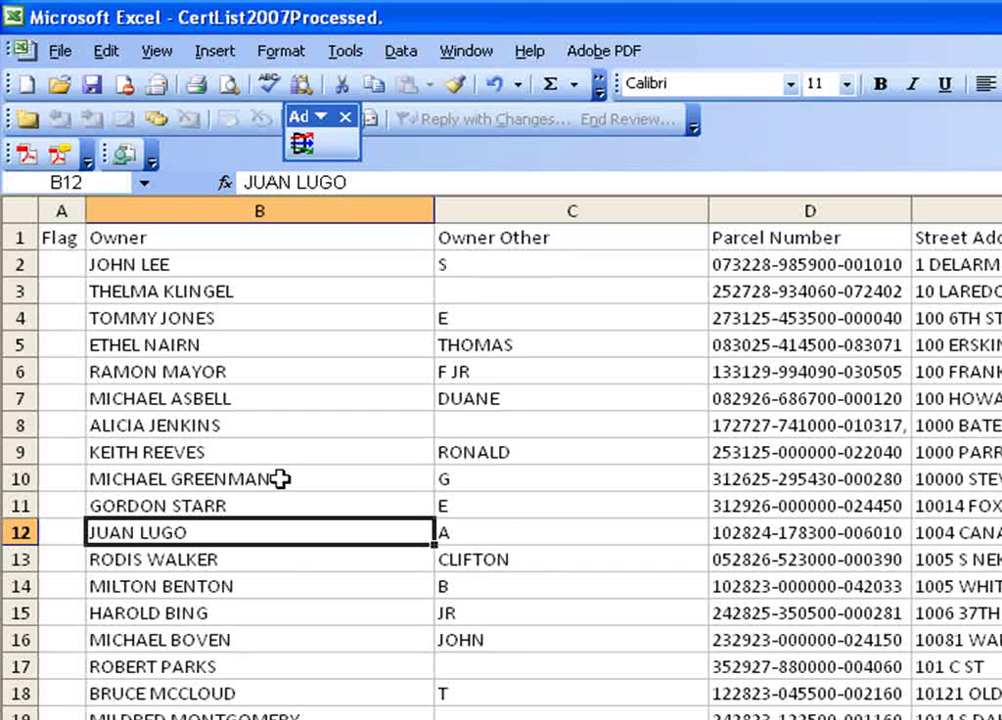
- Look at the Duplicate sheet and examine the CertList2007 Parcel Number cells that hold several comma-separated parcel numbers
{"action": "left_click", "coordinate": [806, 425]}
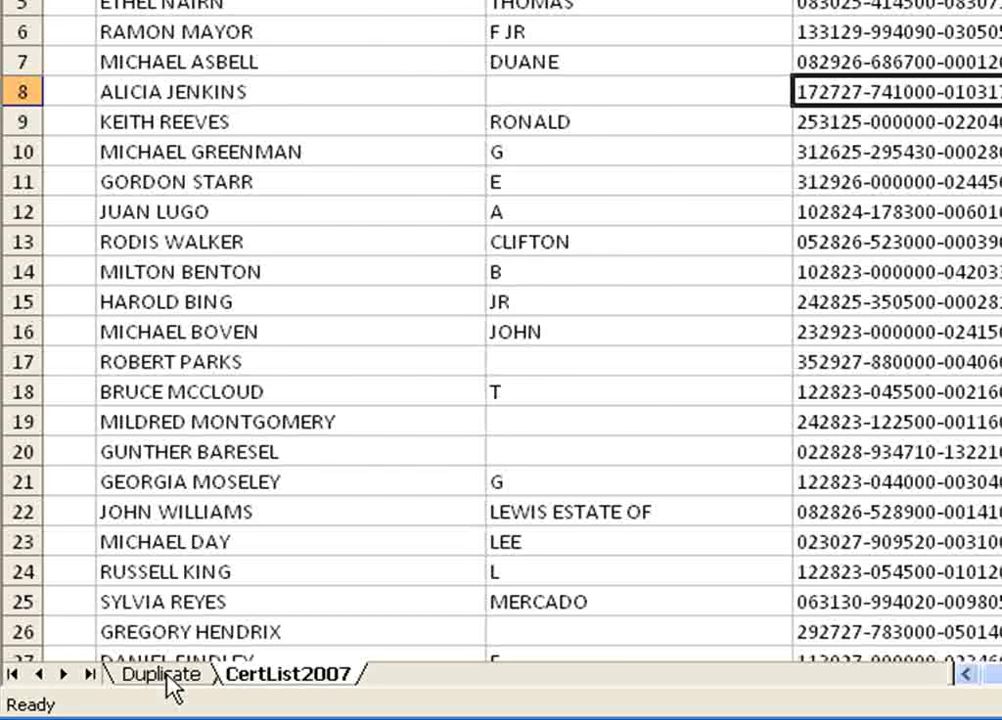
{"action": "left_click", "coordinate": [165, 677]}
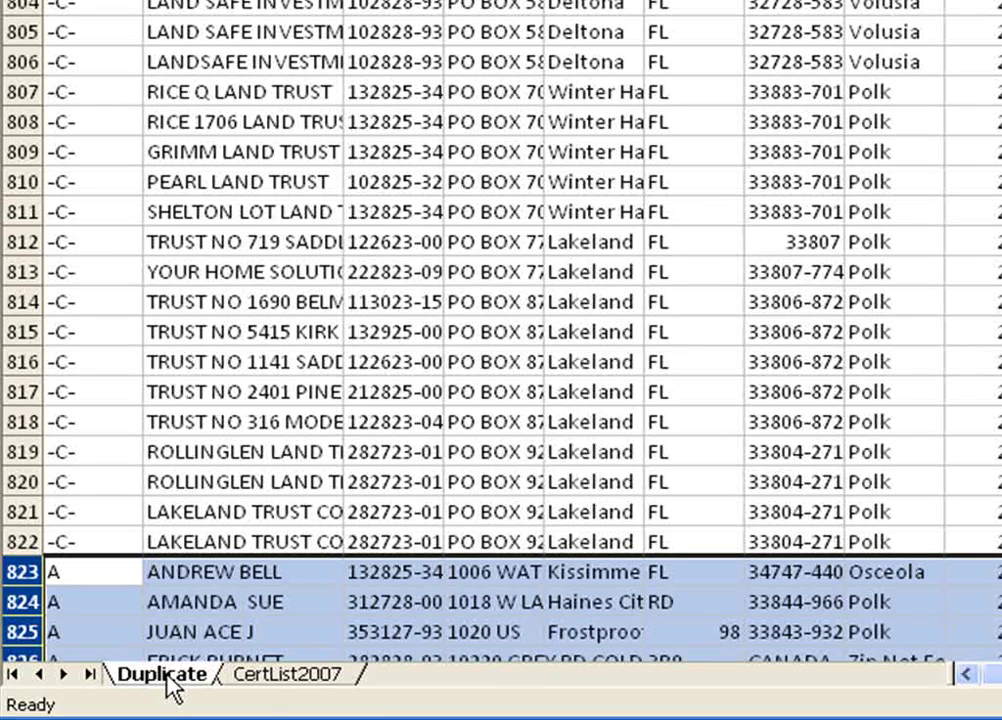
{"action": "left_click", "coordinate": [290, 674]}
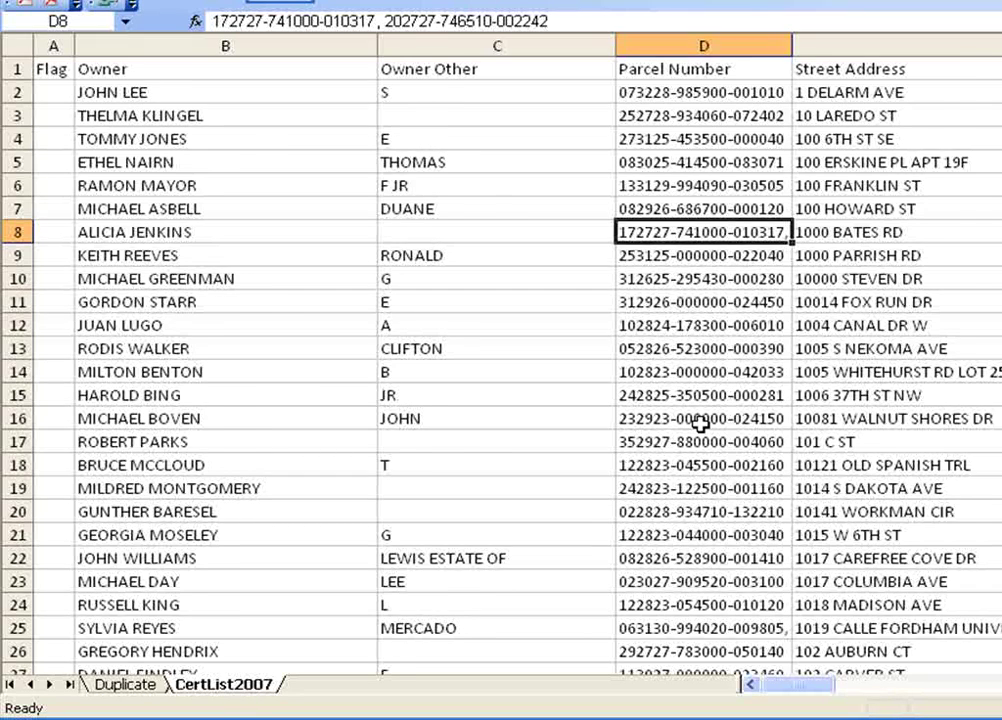
{"action": "key", "text": "shift+F4"}
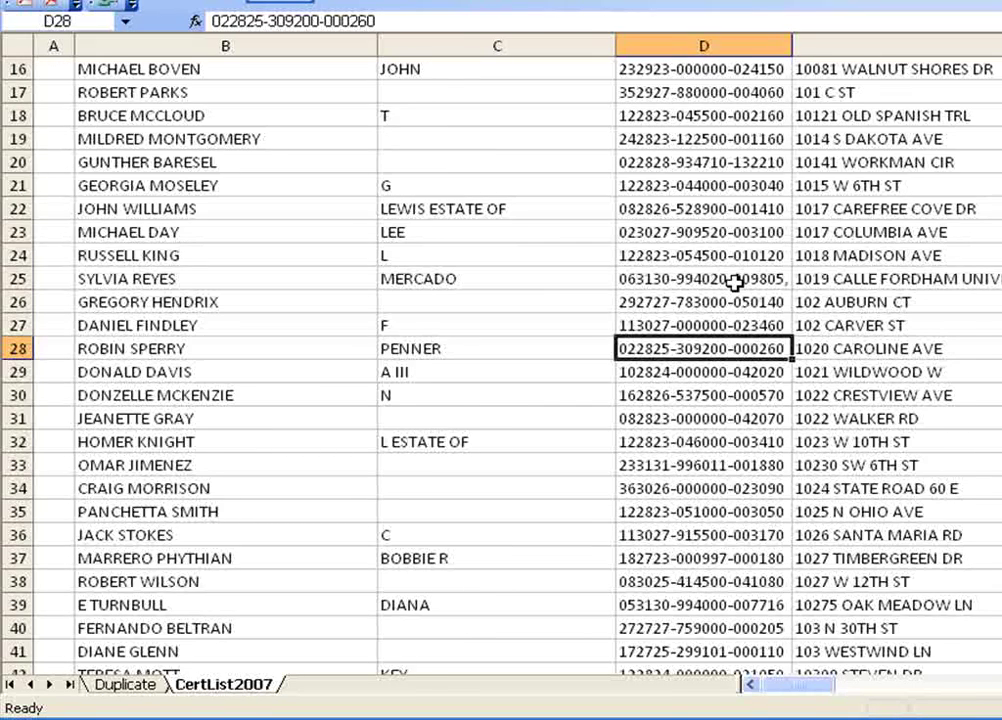
{"action": "left_click", "coordinate": [735, 283]}
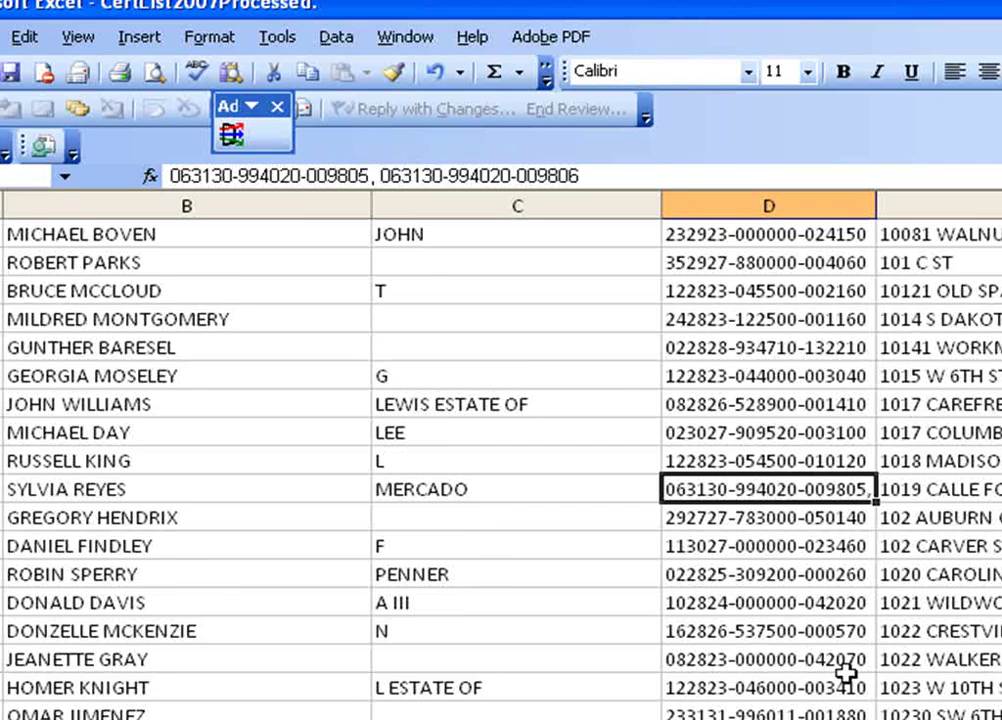
{"action": "scroll", "coordinate": [846, 673], "scroll_direction": "down", "scroll_amount": 4}
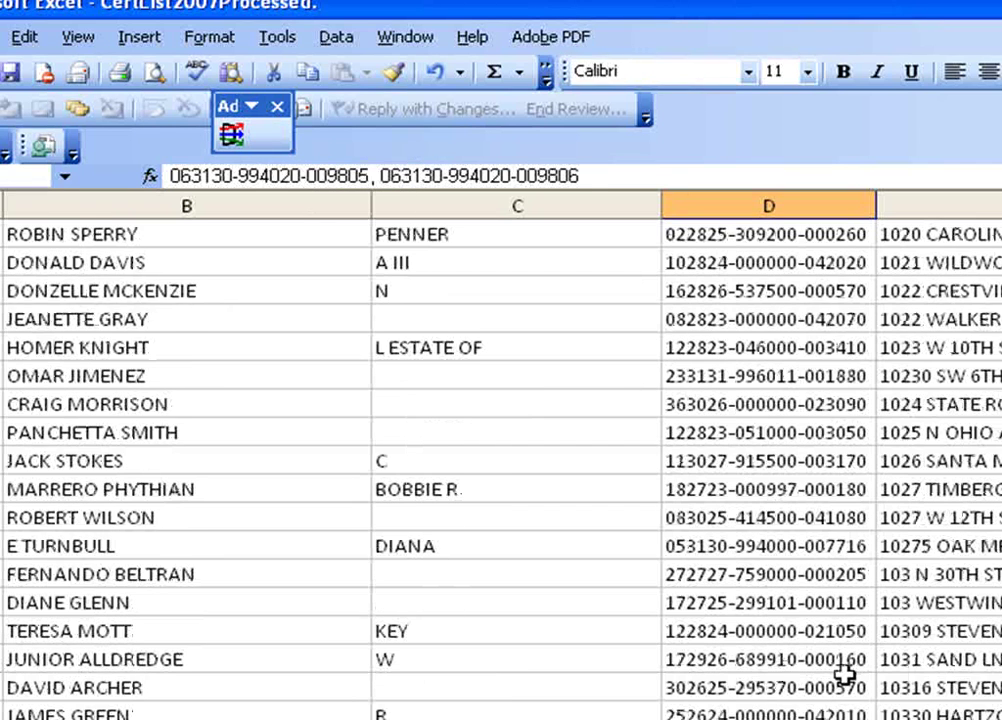
{"action": "scroll", "coordinate": [845, 675], "scroll_direction": "down", "scroll_amount": 5}
{"action": "left_click", "coordinate": [722, 572]}
{"action": "scroll", "coordinate": [768, 632], "scroll_direction": "down", "scroll_amount": 3}
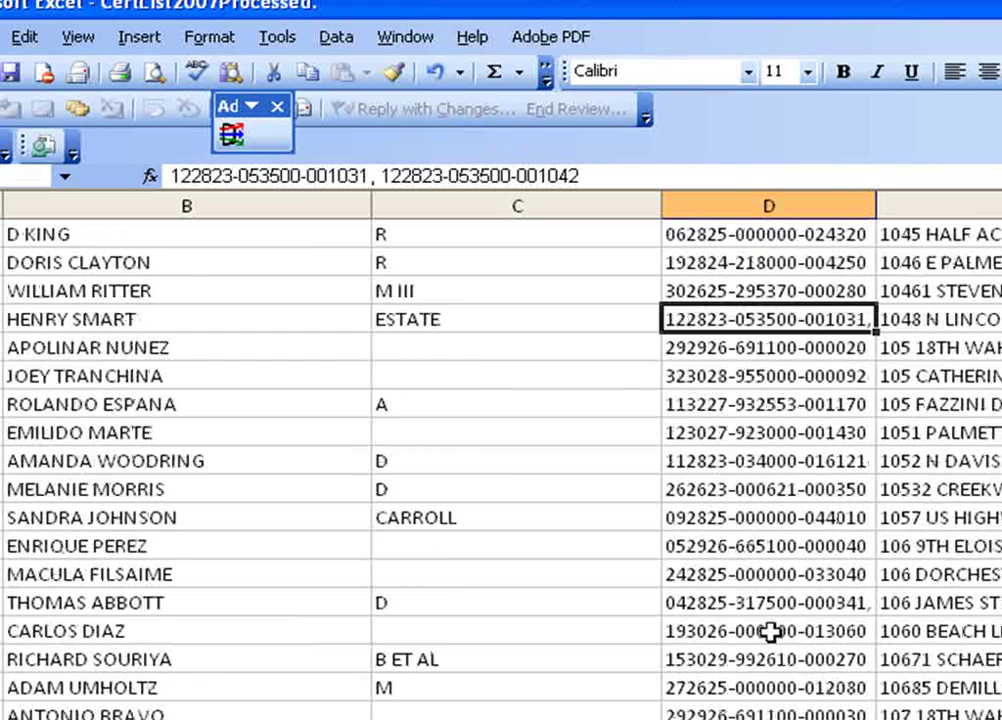
{"action": "scroll", "coordinate": [770, 631], "scroll_direction": "down", "scroll_amount": 2}
{"action": "left_click", "coordinate": [727, 432]}
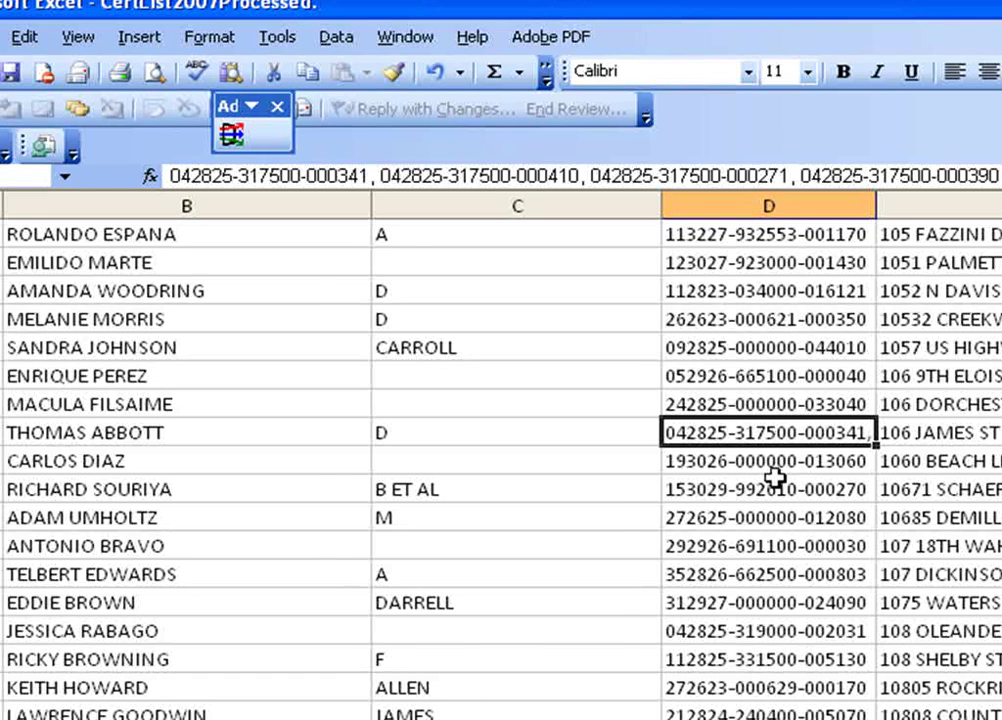
{"action": "scroll", "coordinate": [727, 398], "scroll_direction": "up", "scroll_amount": 15}
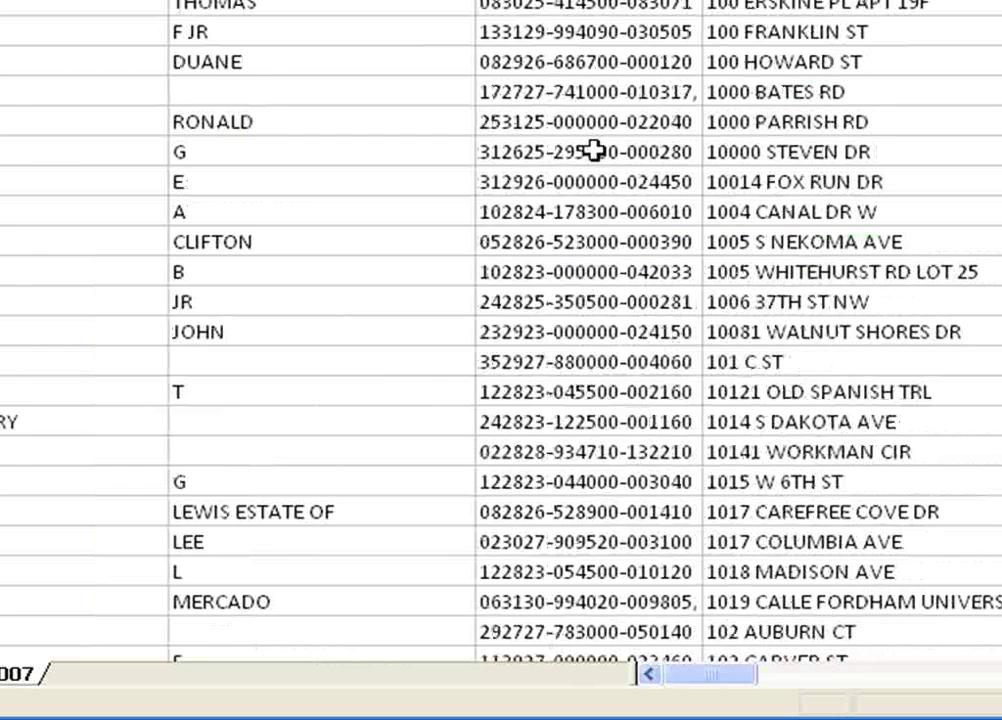
- Sort the entire CertList2007 sheet by the County column in ascending order
{"action": "left_click_drag", "start_coordinate": [700, 678], "coordinate": [798, 686]}
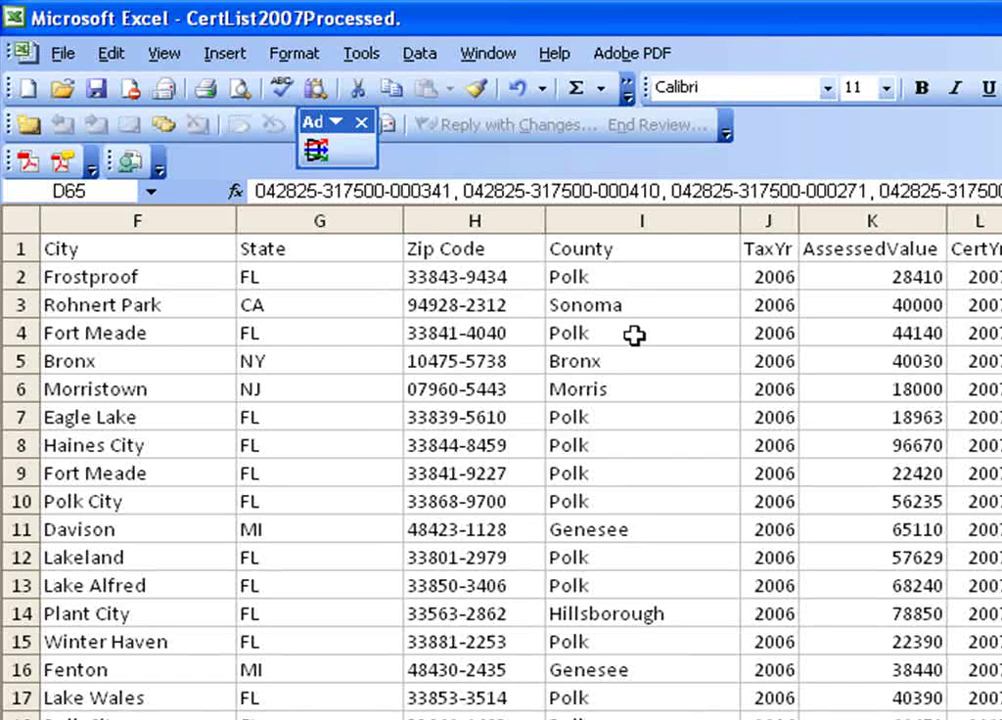
{"action": "left_click", "coordinate": [20, 219]}
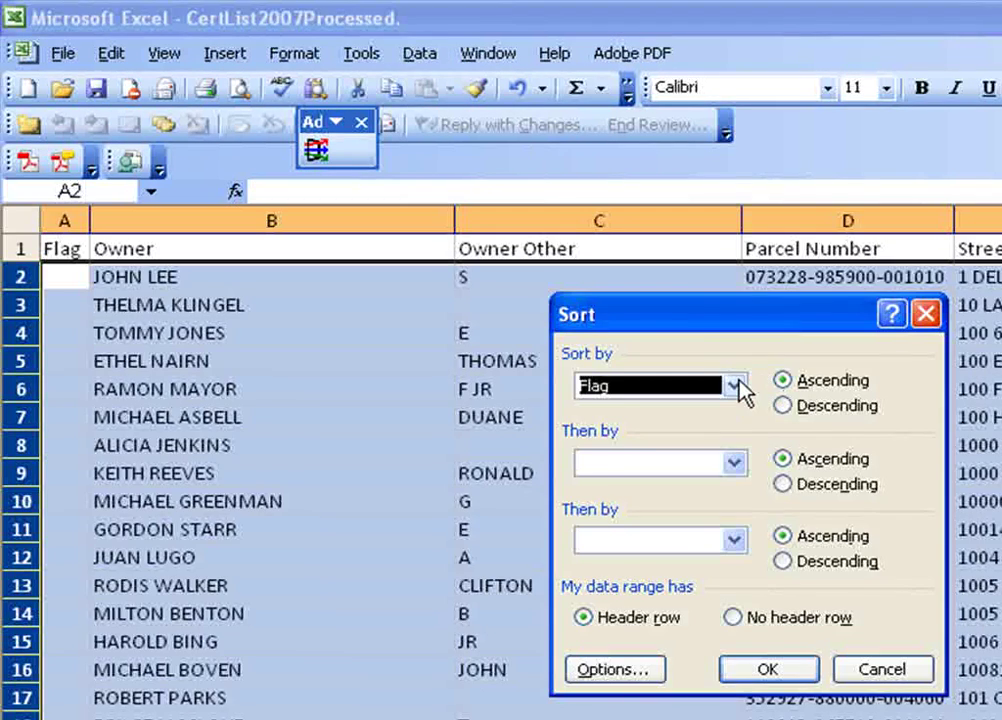
{"action": "left_click", "coordinate": [735, 385]}
{"action": "left_click", "coordinate": [735, 475]}
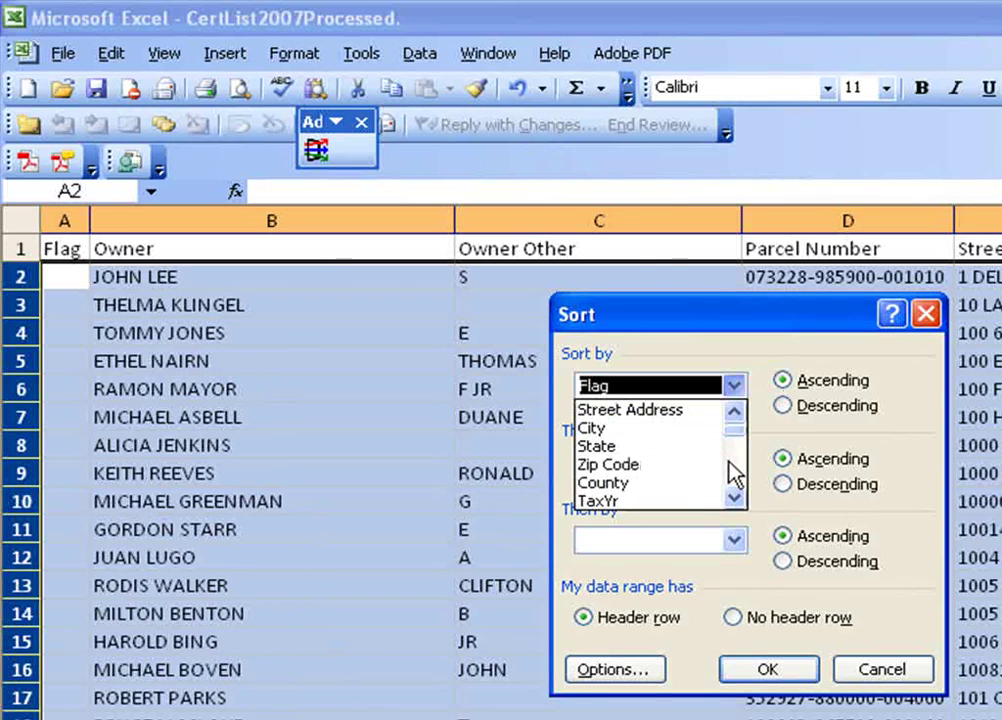
{"action": "left_click", "coordinate": [603, 482]}
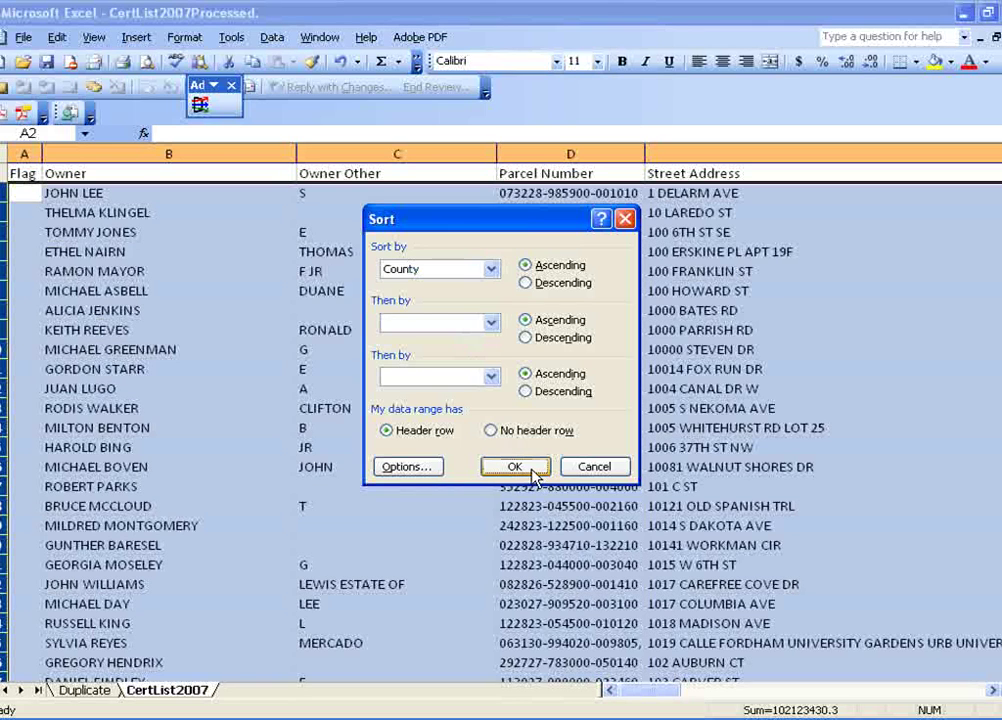
{"action": "left_click", "coordinate": [514, 467]}
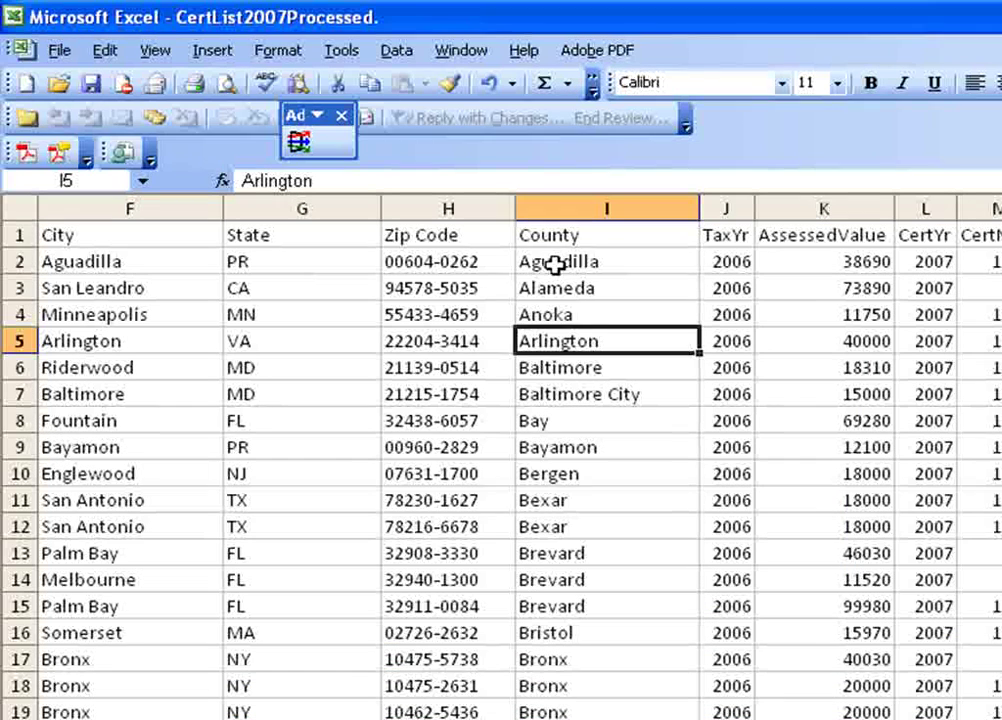
- Examine the sorted County column for where the Polk rows begin and end, and look over the parcel number and address columns
{"action": "left_click", "coordinate": [432, 212]}
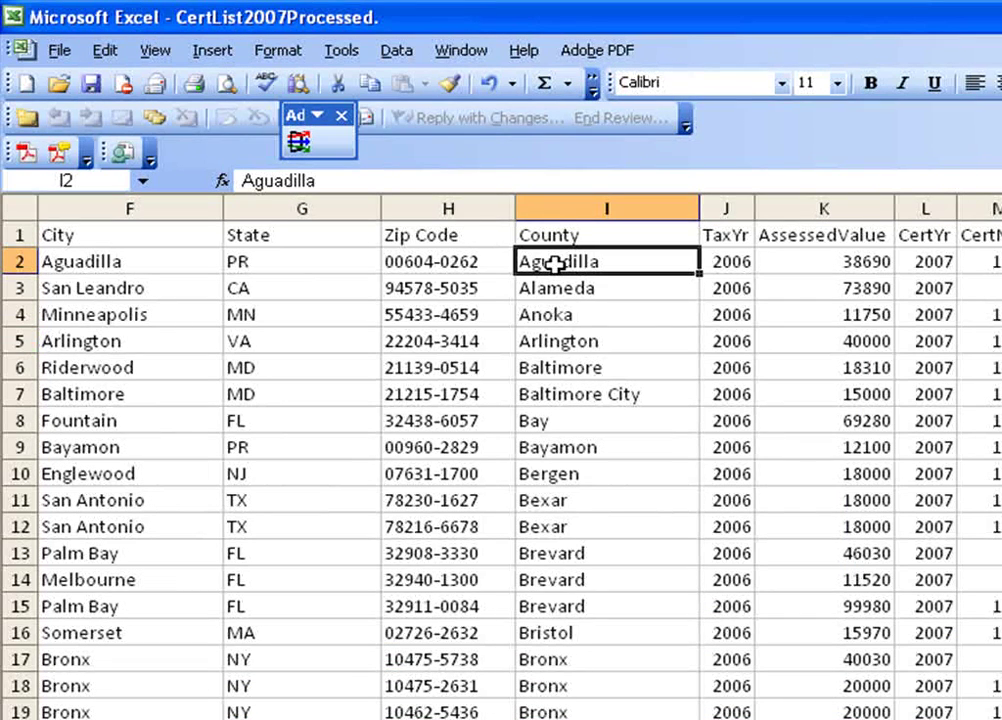
{"action": "scroll", "coordinate": [555, 398], "scroll_direction": "down", "scroll_amount": 18}
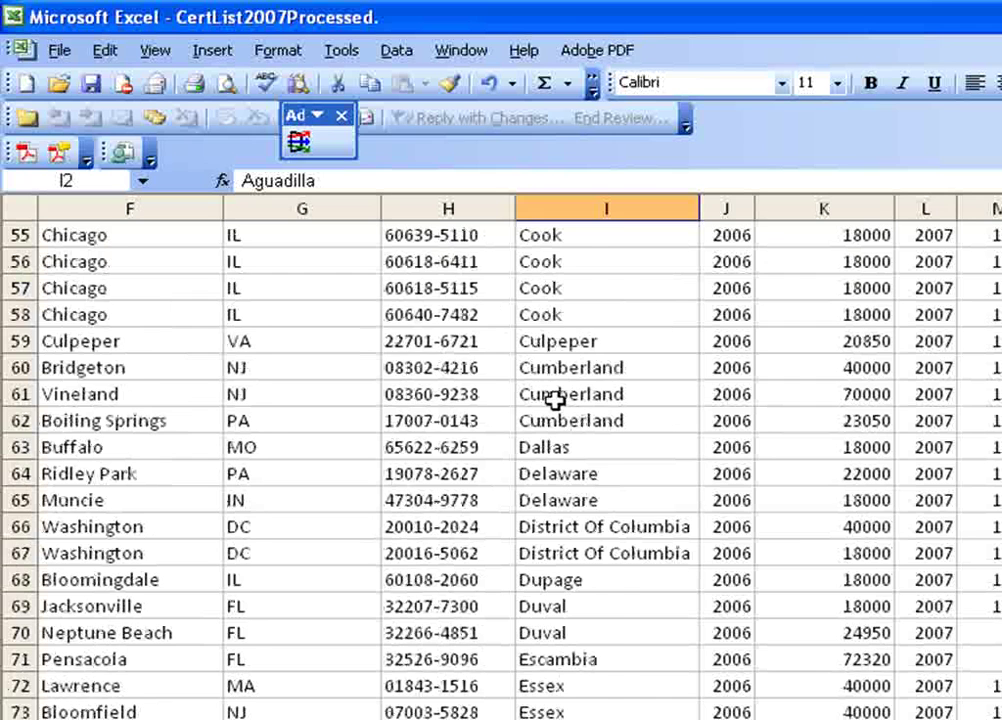
{"action": "scroll", "coordinate": [555, 398], "scroll_direction": "down", "scroll_amount": 20}
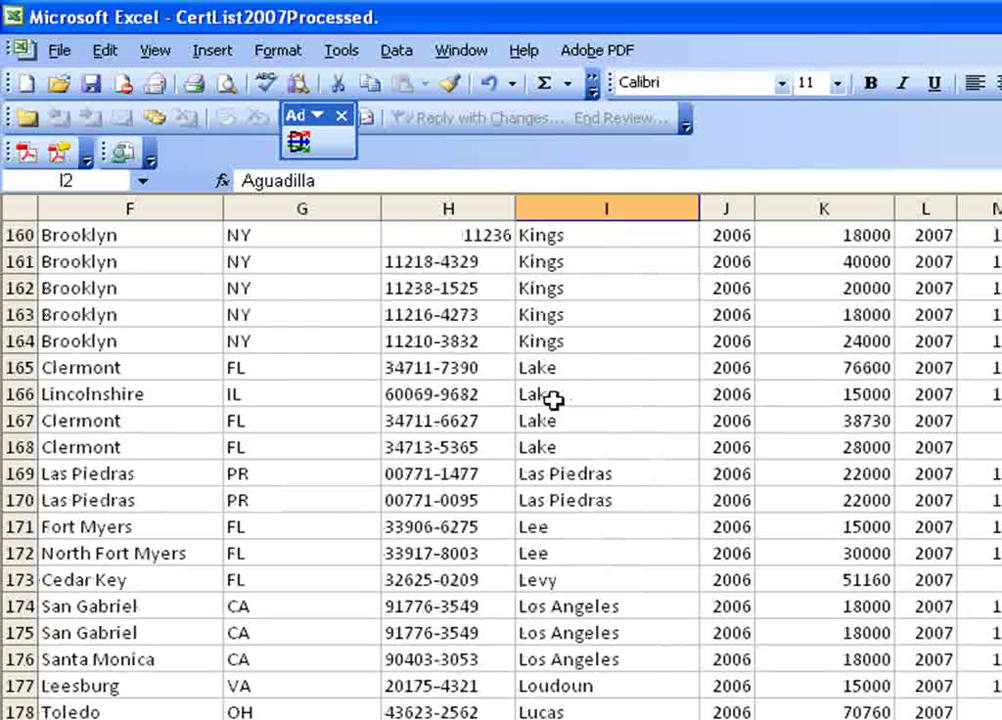
{"action": "scroll", "coordinate": [553, 400], "scroll_direction": "down", "scroll_amount": 20}
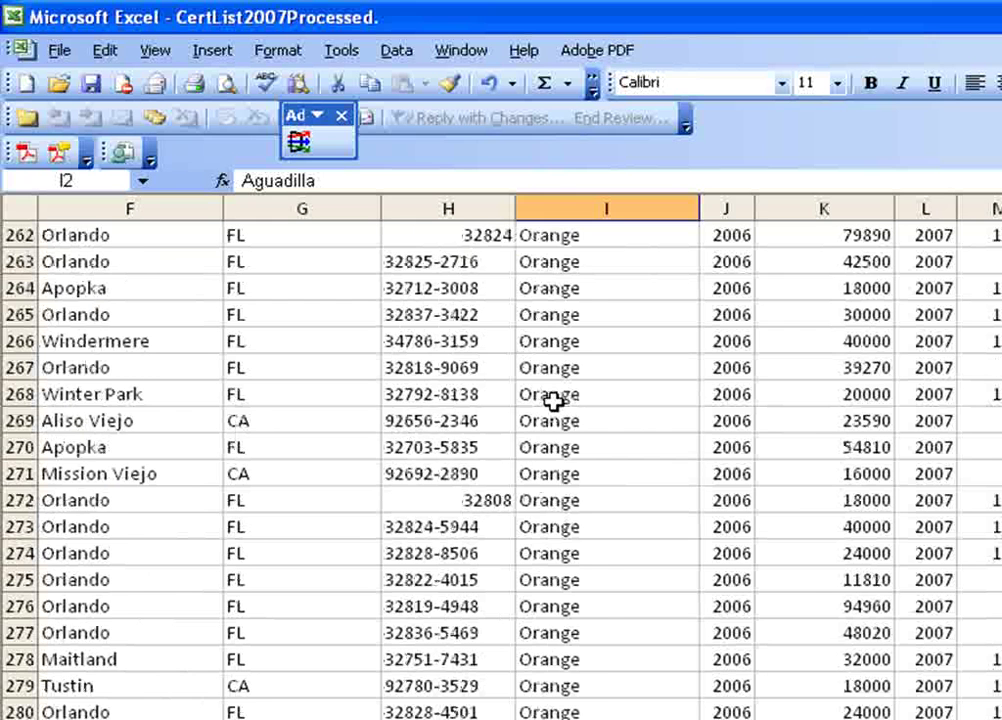
{"action": "scroll", "coordinate": [553, 400], "scroll_direction": "down", "scroll_amount": 9}
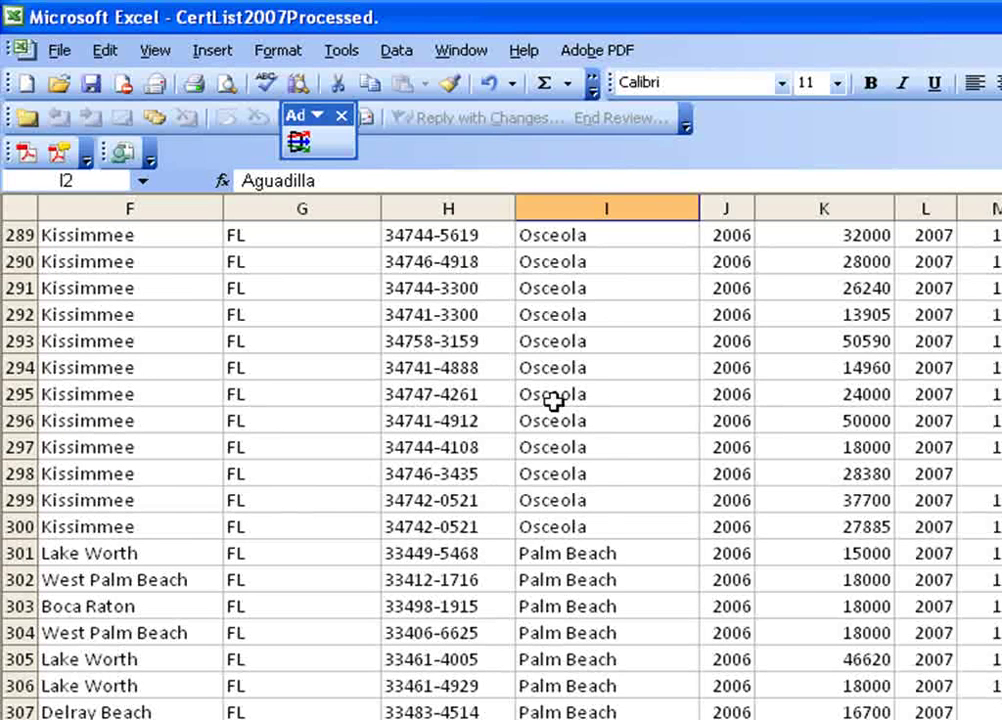
{"action": "scroll", "coordinate": [553, 400], "scroll_direction": "down", "scroll_amount": 5}
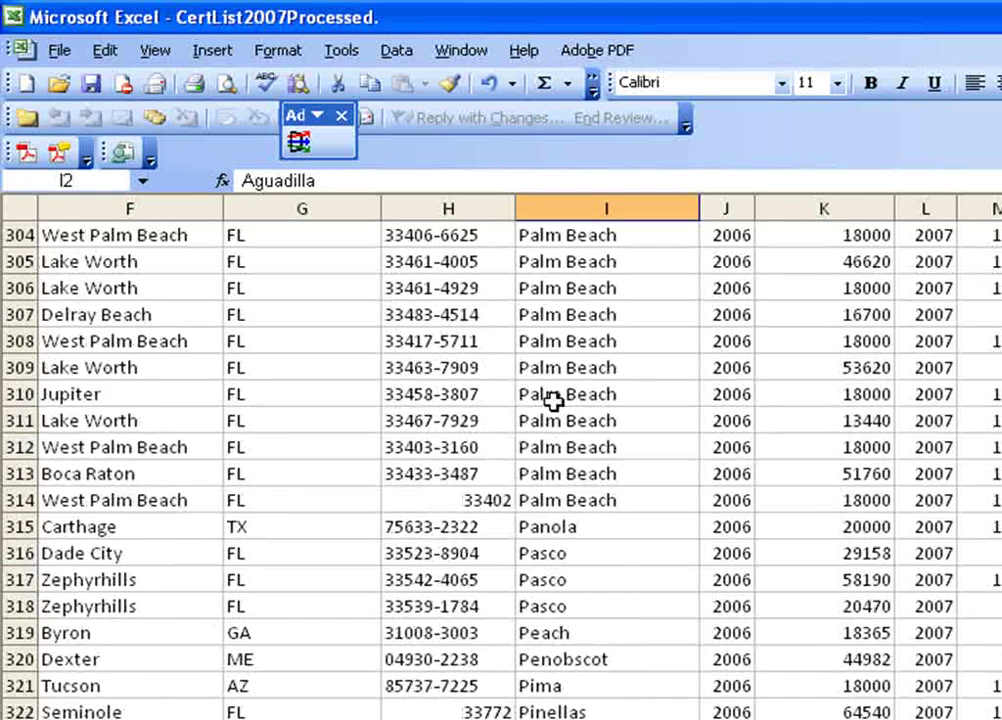
{"action": "scroll", "coordinate": [553, 400], "scroll_direction": "down", "scroll_amount": 4}
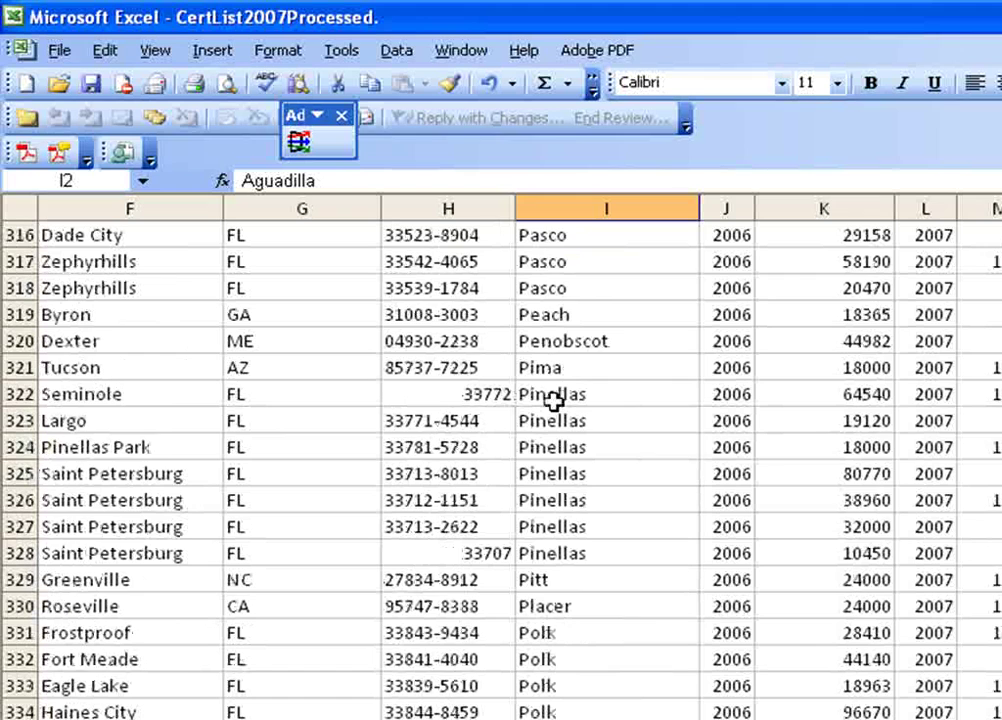
{"action": "scroll", "coordinate": [553, 400], "scroll_direction": "down", "scroll_amount": 3}
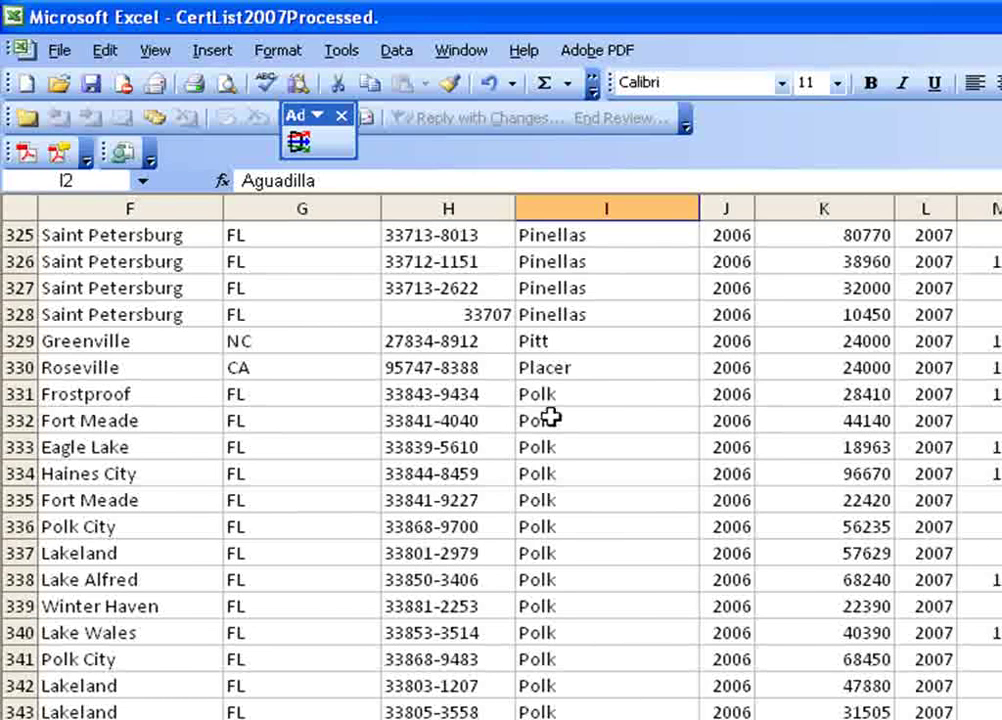
{"action": "scroll", "coordinate": [986, 644], "scroll_direction": "down", "scroll_amount": 20}
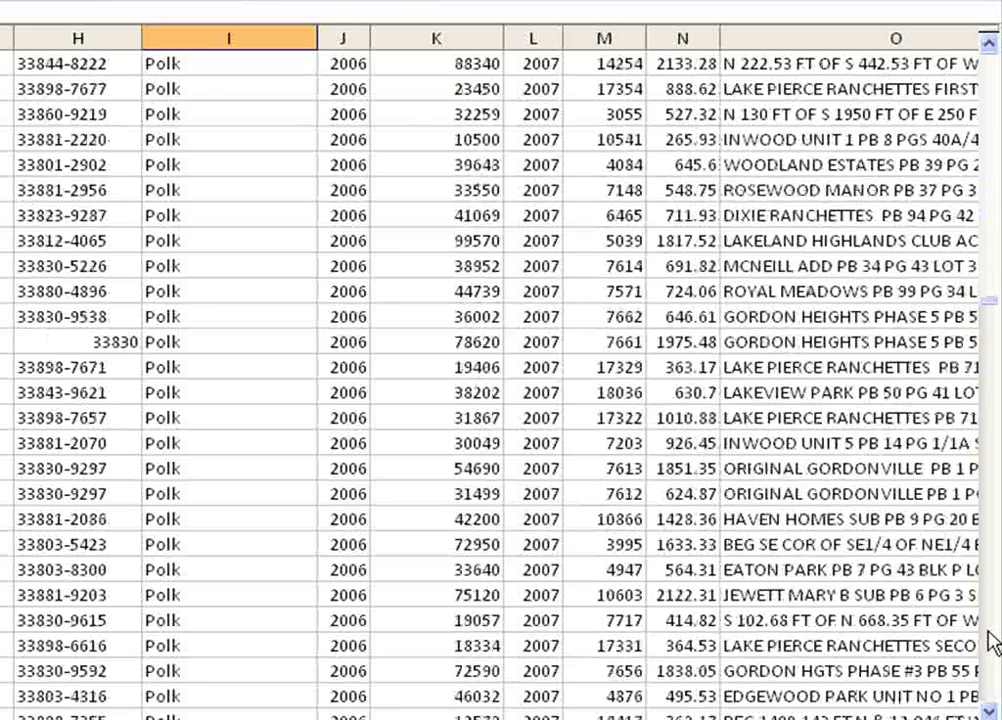
{"action": "scroll", "coordinate": [986, 644], "scroll_direction": "down", "scroll_amount": 10}
{"action": "scroll", "coordinate": [438, 286], "scroll_direction": "up", "scroll_amount": 3}
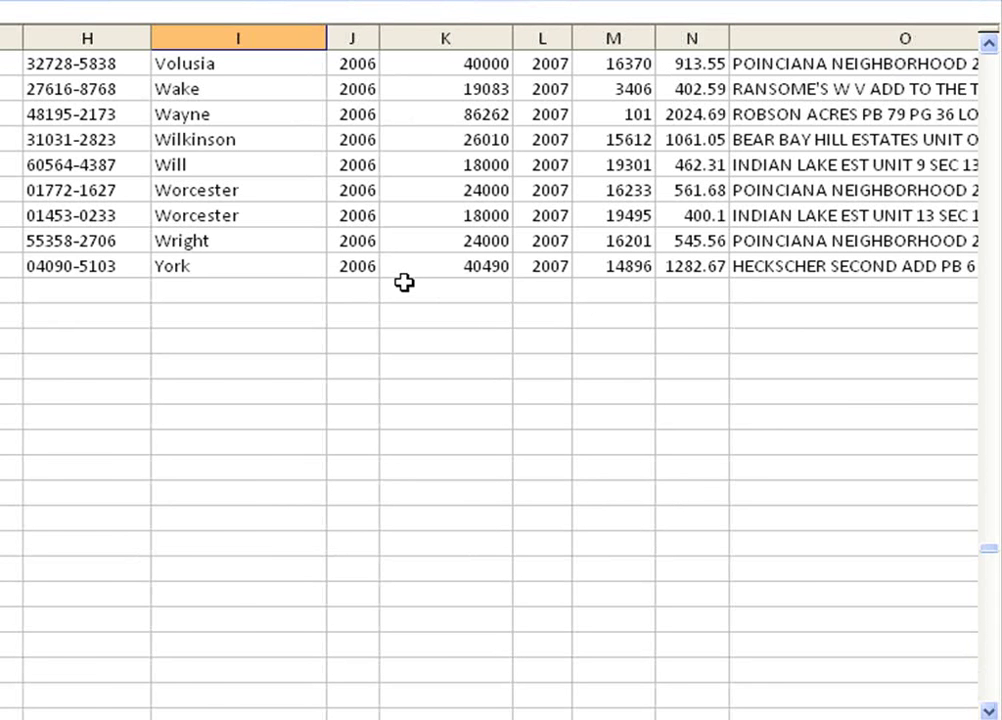
{"action": "scroll", "coordinate": [218, 537], "scroll_direction": "up", "scroll_amount": 15}
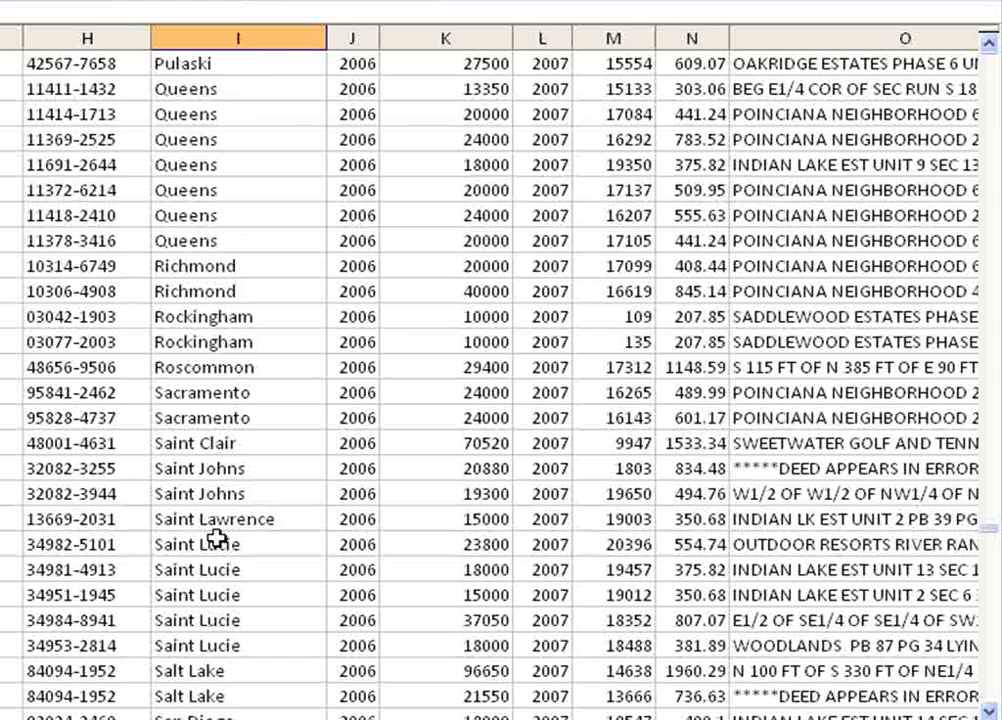
{"action": "scroll", "coordinate": [218, 537], "scroll_direction": "up", "scroll_amount": 15}
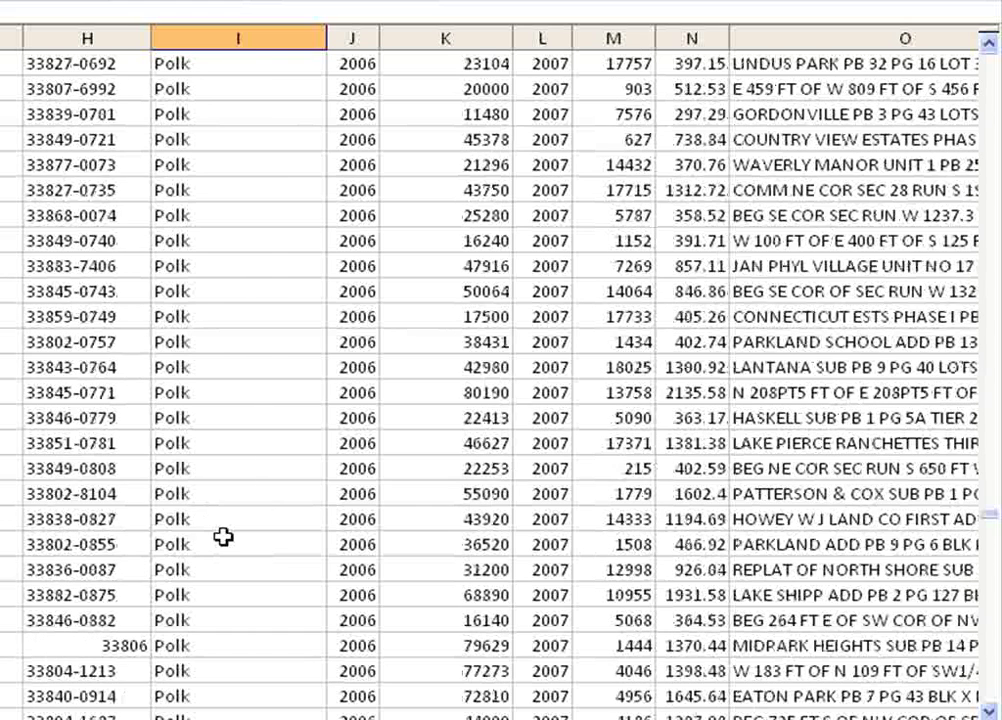
{"action": "scroll", "coordinate": [223, 537], "scroll_direction": "up", "scroll_amount": 15}
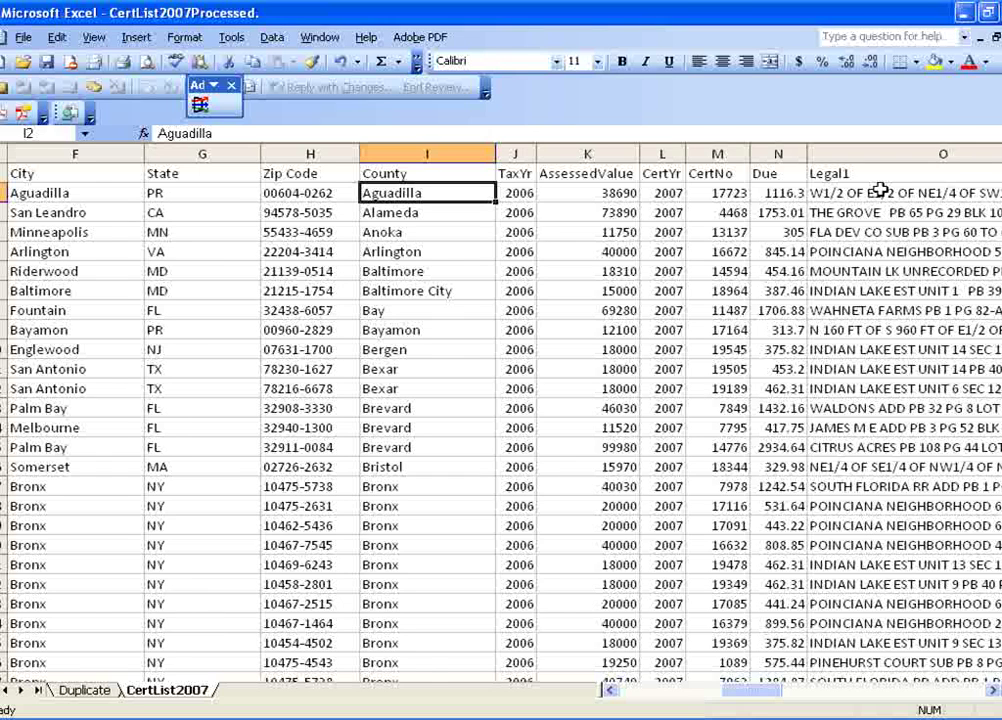
{"action": "left_click", "coordinate": [707, 691]}
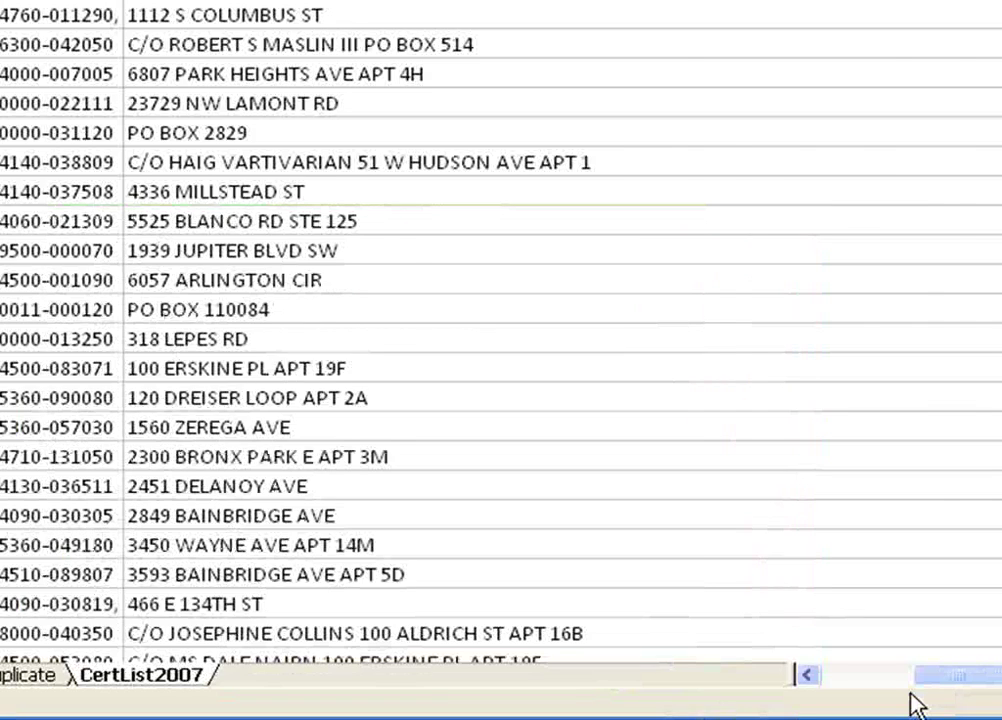
{"action": "left_click", "coordinate": [905, 676]}
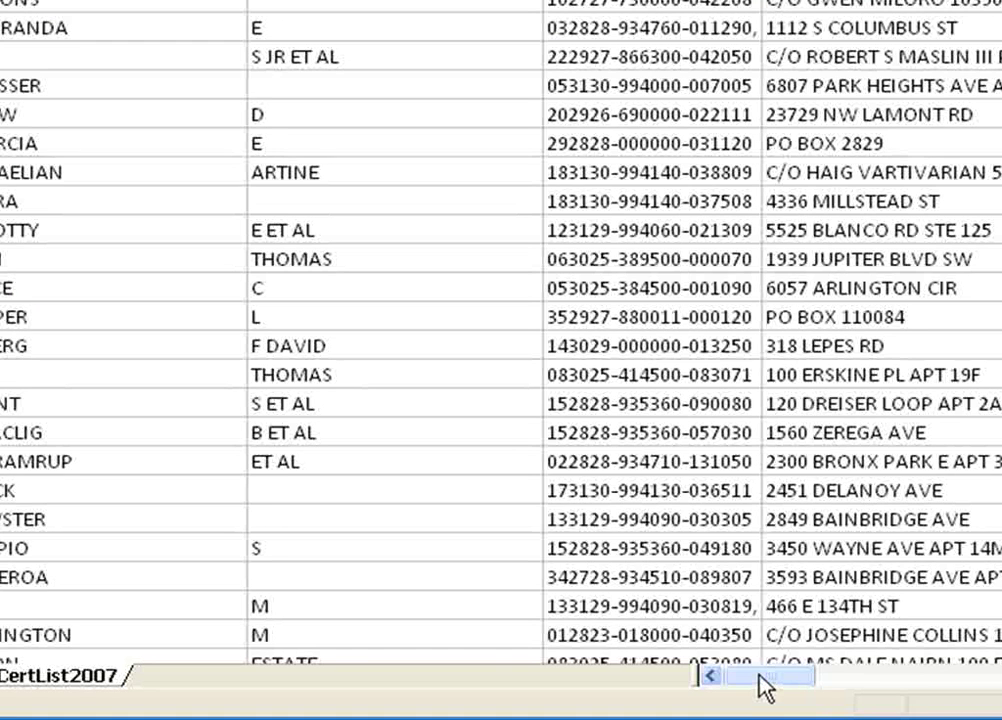
{"action": "left_click_drag", "start_coordinate": [820, 680], "coordinate": [840, 679]}
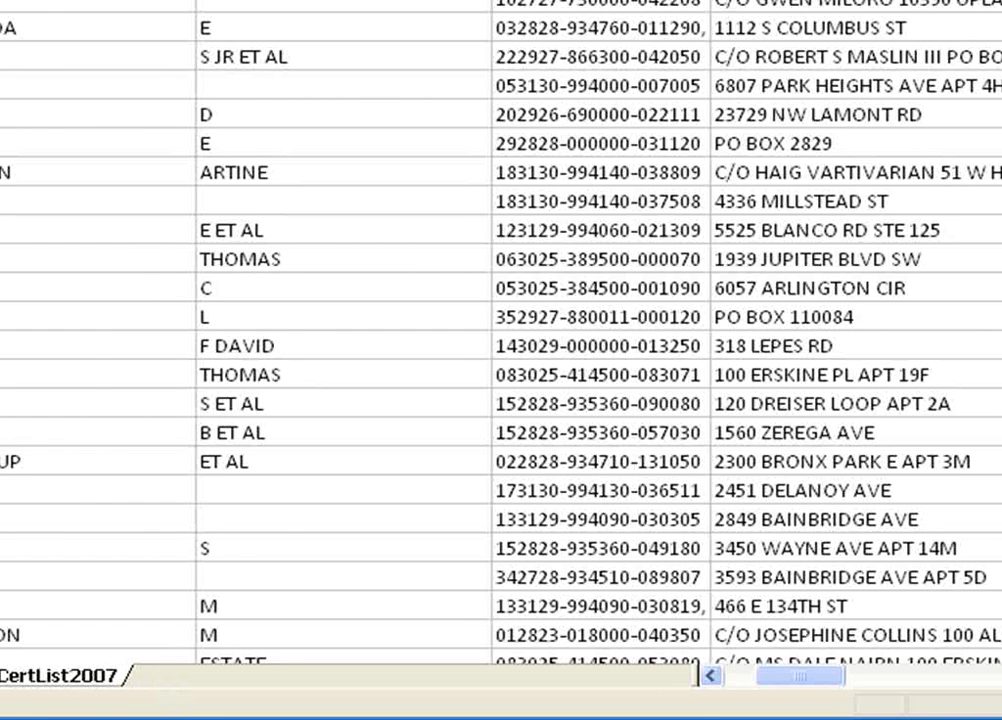
- Insert a new worksheet and rename it OutOfTown
{"action": "left_click", "coordinate": [138, 37]}
{"action": "left_click", "coordinate": [170, 126]}
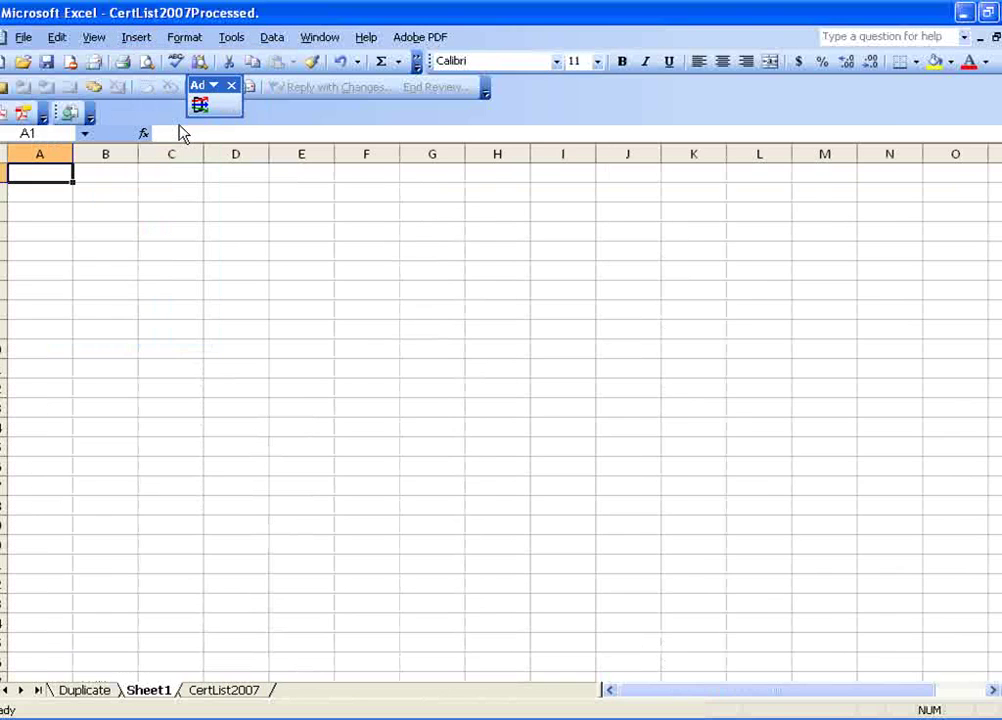
{"action": "double_click", "coordinate": [156, 689]}
{"action": "type", "text": "OutOfTown"}
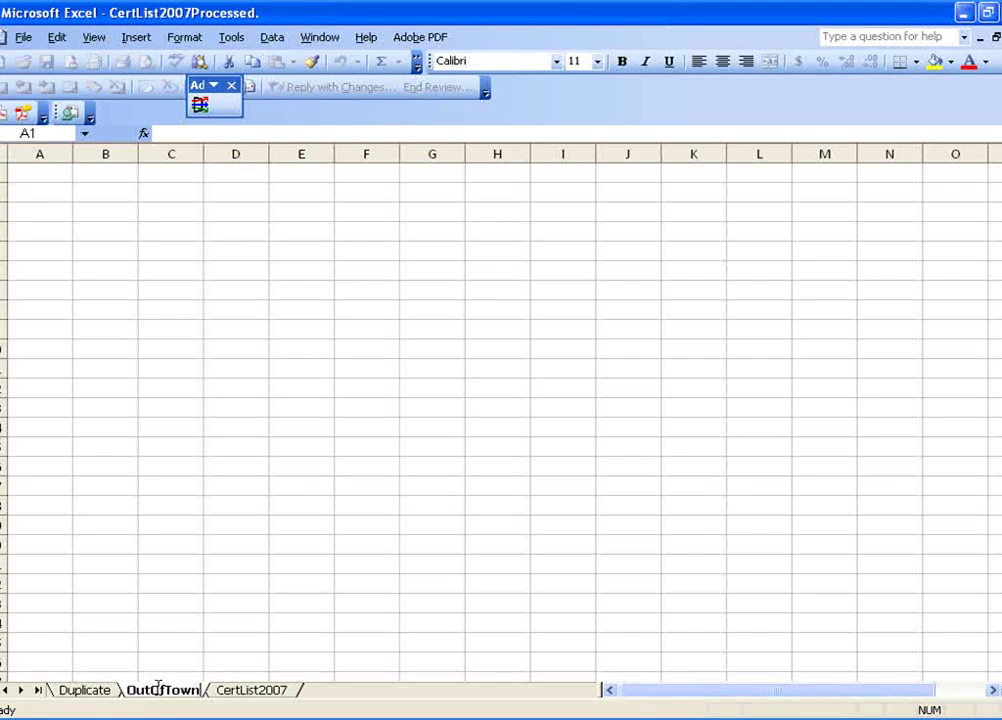
{"action": "key", "text": "Return"}
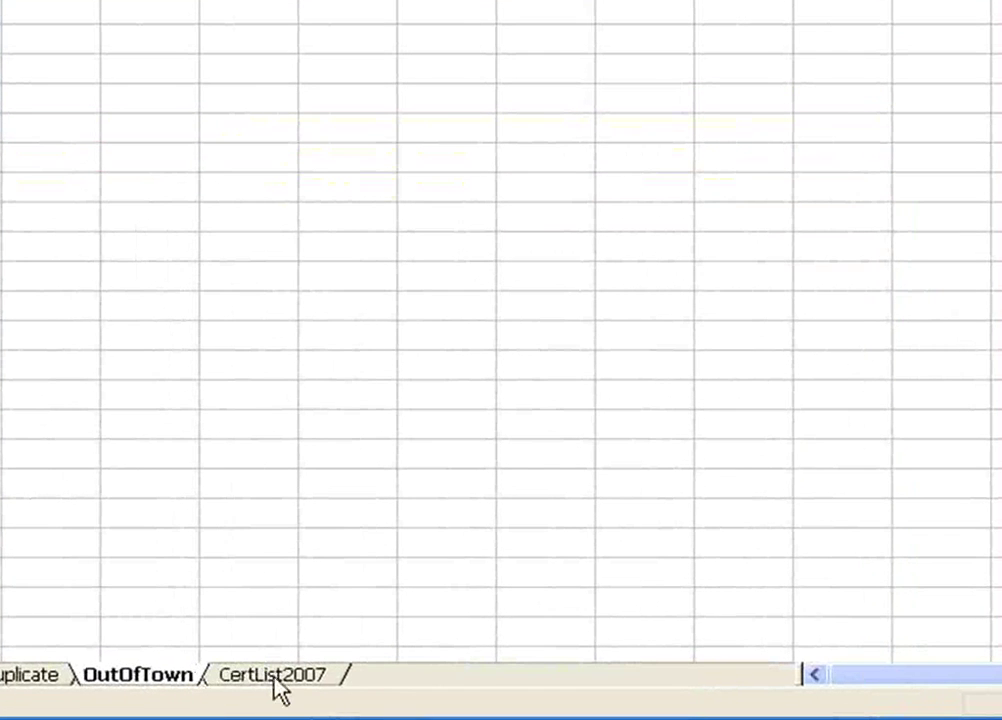
- Move the CertList2007 rows above the Polk block, rows 2 to 330 (Aguadilla to Placer), to cell A1 of the OutOfTown sheet
{"action": "left_click", "coordinate": [274, 679]}
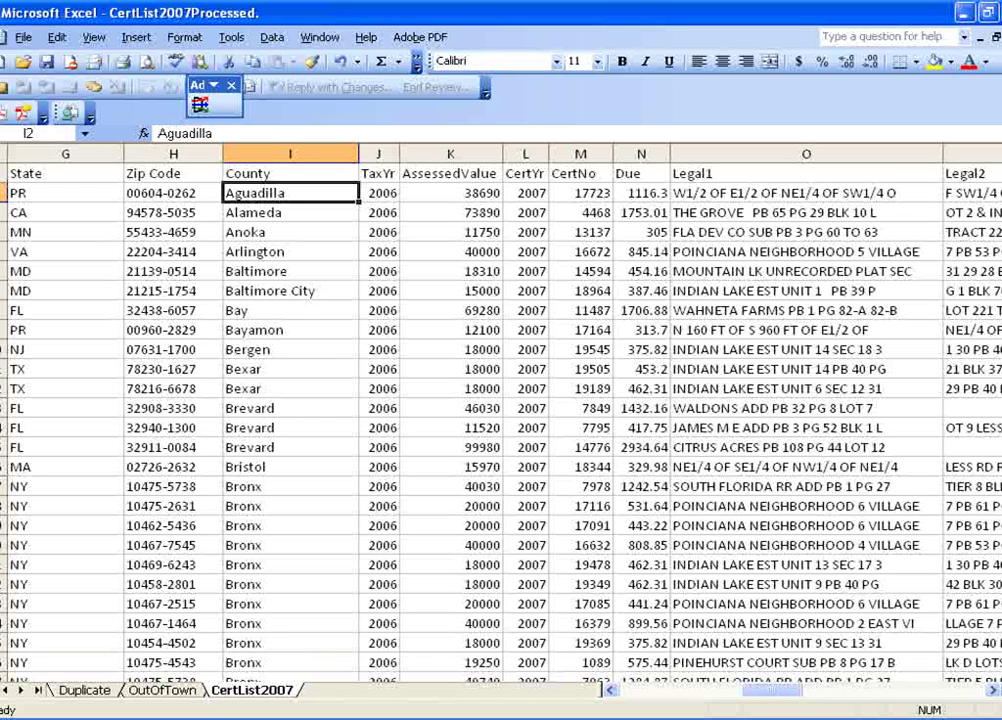
{"action": "left_click", "coordinate": [3, 193]}
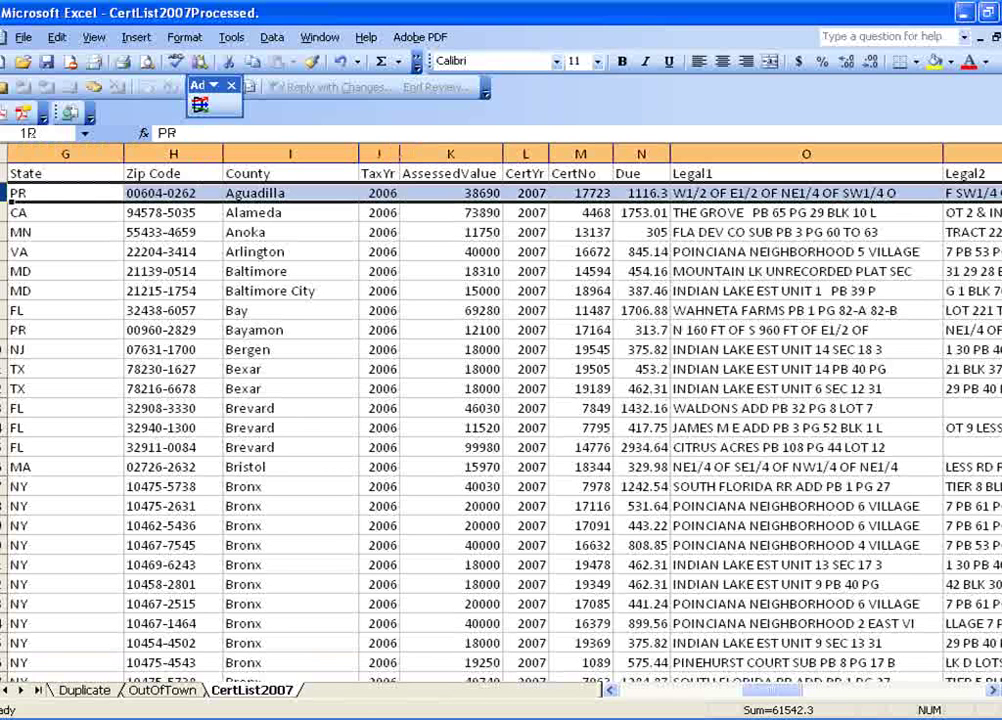
{"action": "left_click_drag", "start_coordinate": [3, 193], "coordinate": [3, 682]}
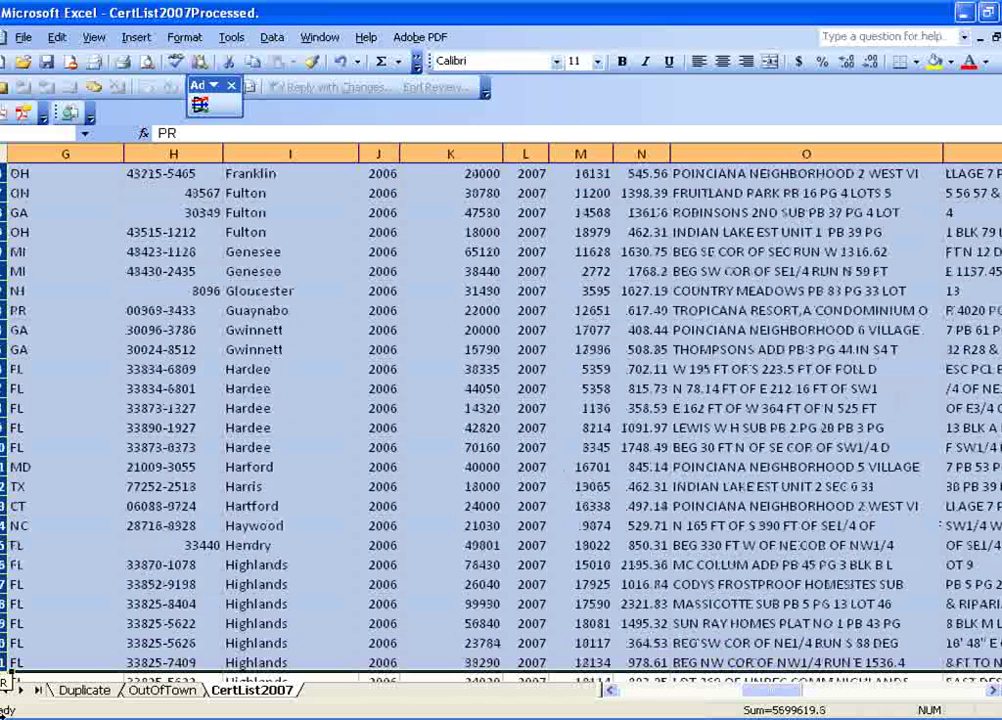
{"action": "left_click_drag", "start_coordinate": [3, 682], "coordinate": [3, 682]}
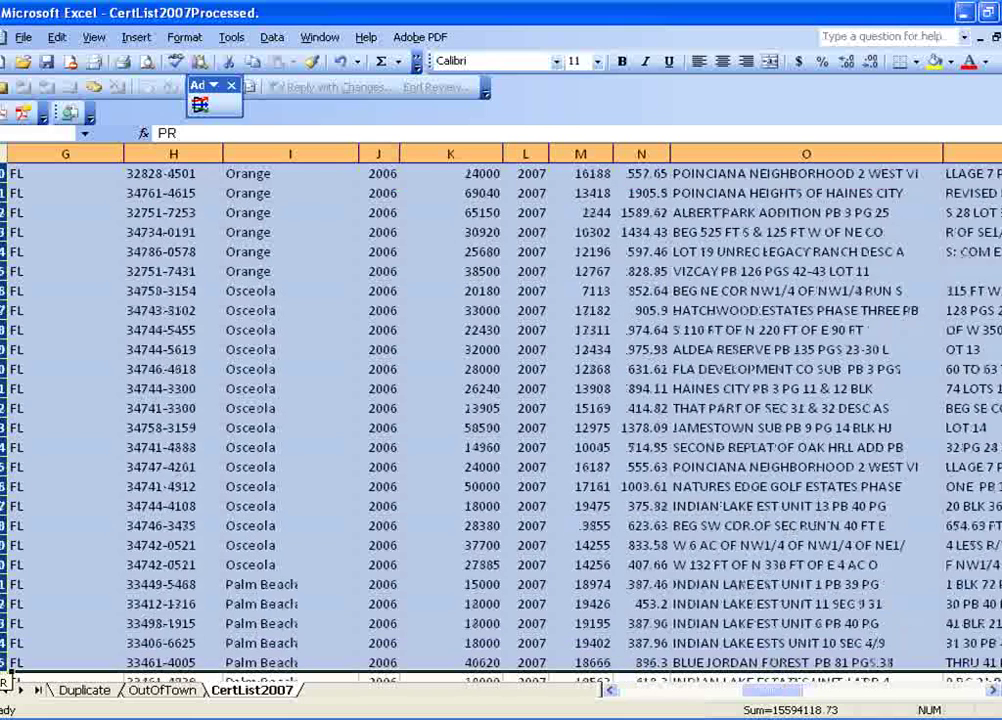
{"action": "left_click_drag", "start_coordinate": [3, 682], "coordinate": [3, 623]}
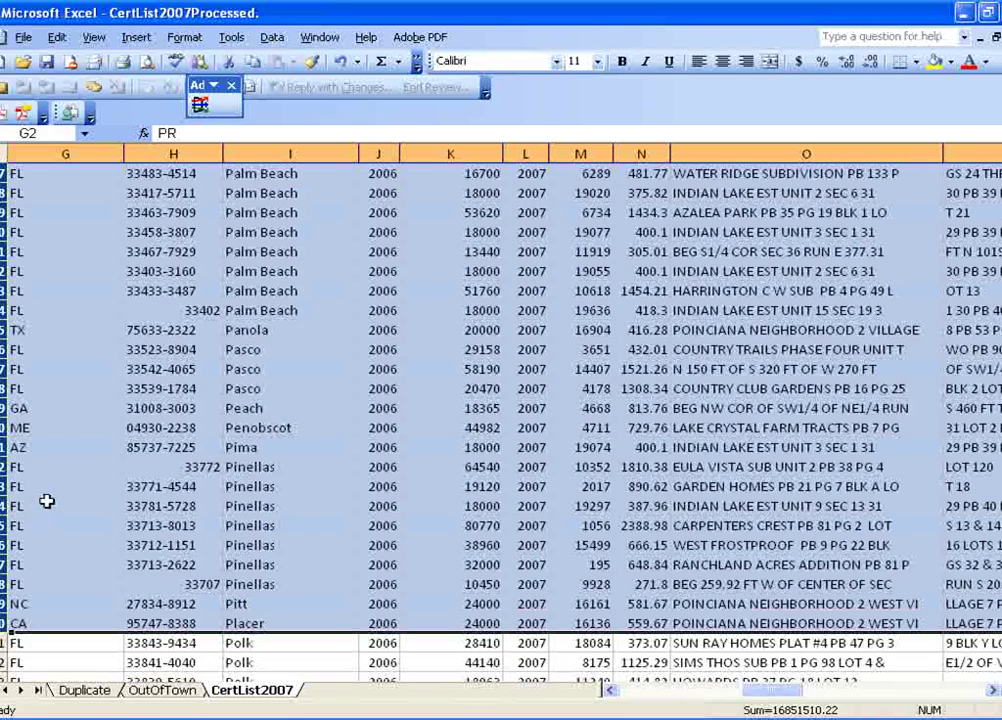
{"action": "key", "text": "ctrl+c"}
{"action": "left_click", "coordinate": [162, 690]}
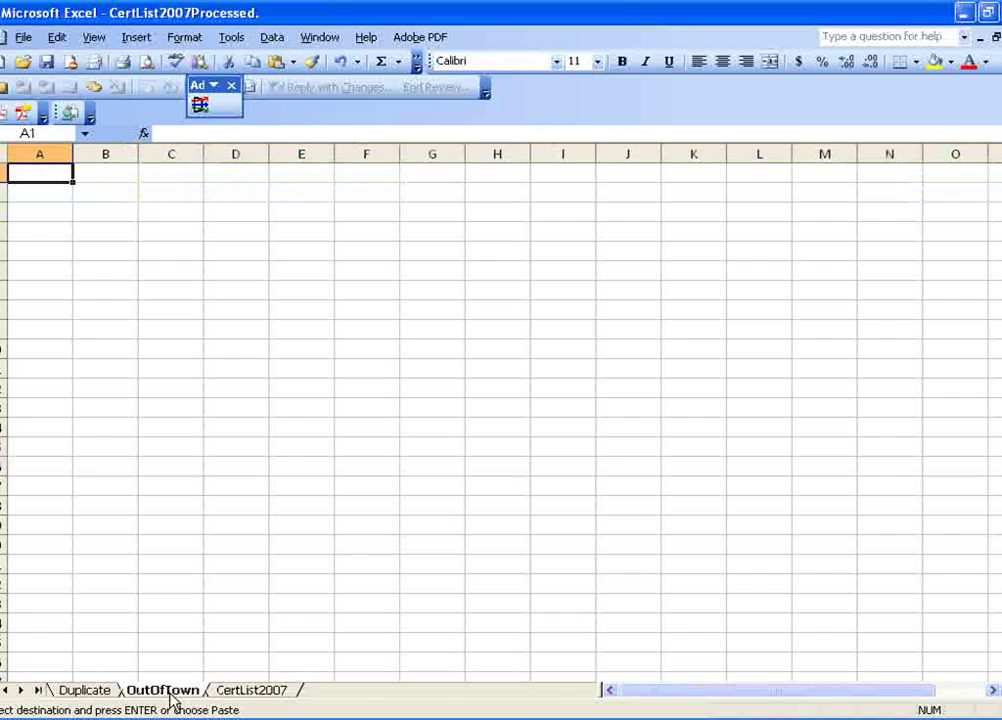
{"action": "right_click", "coordinate": [51, 172]}
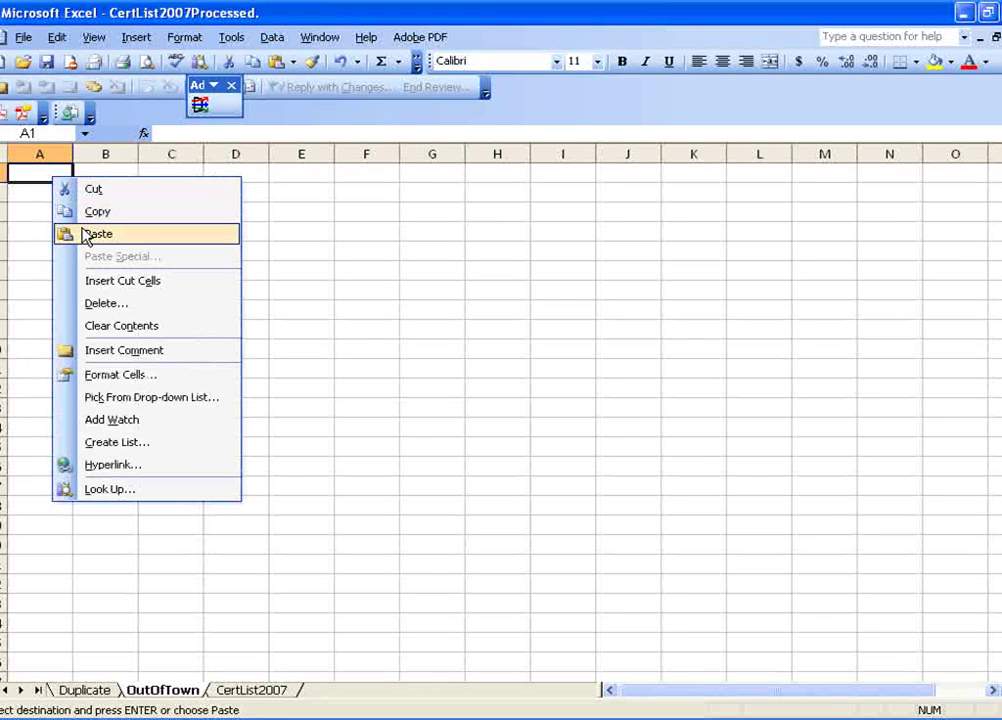
- Delete the emptied rows beneath the header row of CertList2007 so the Polk records follow it directly
{"action": "left_click", "coordinate": [235, 689]}
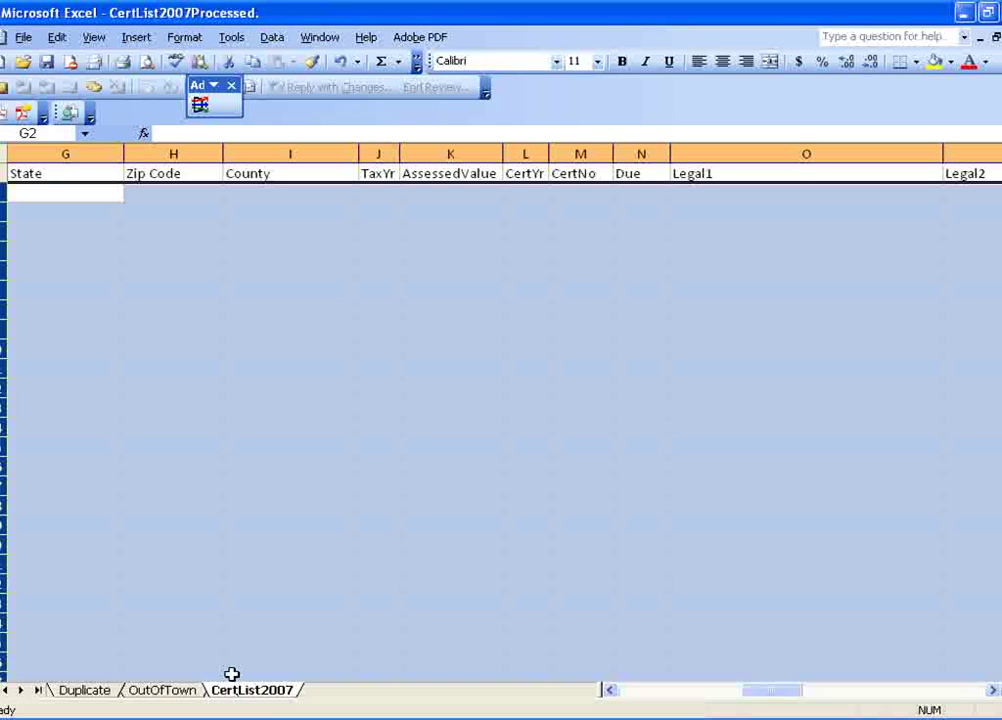
{"action": "right_click", "coordinate": [4, 416]}
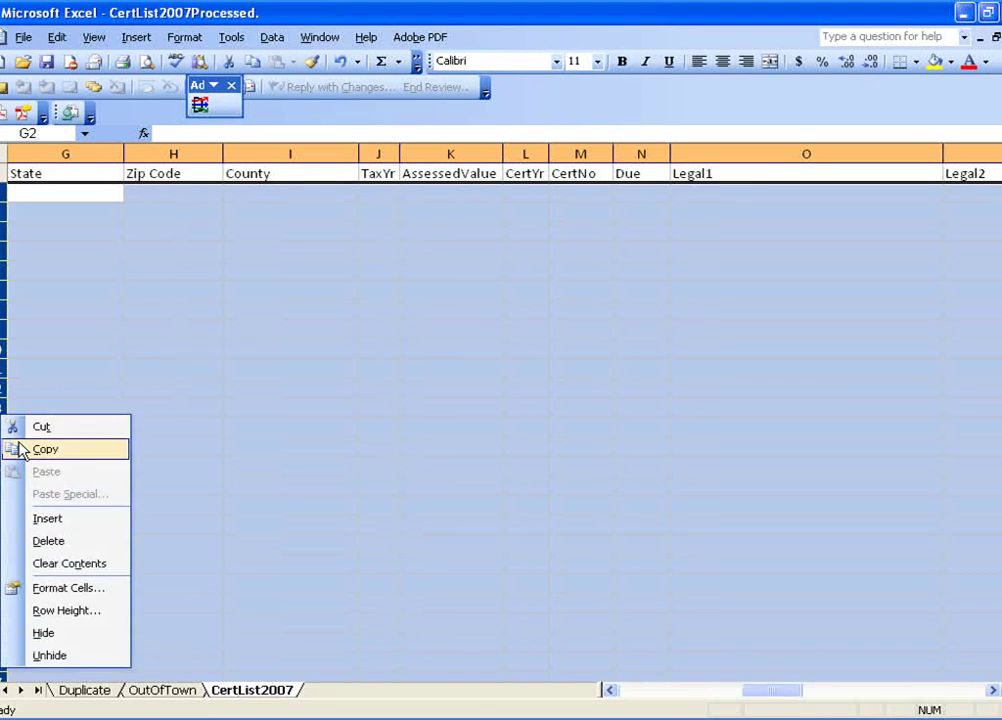
{"action": "left_click", "coordinate": [68, 543]}
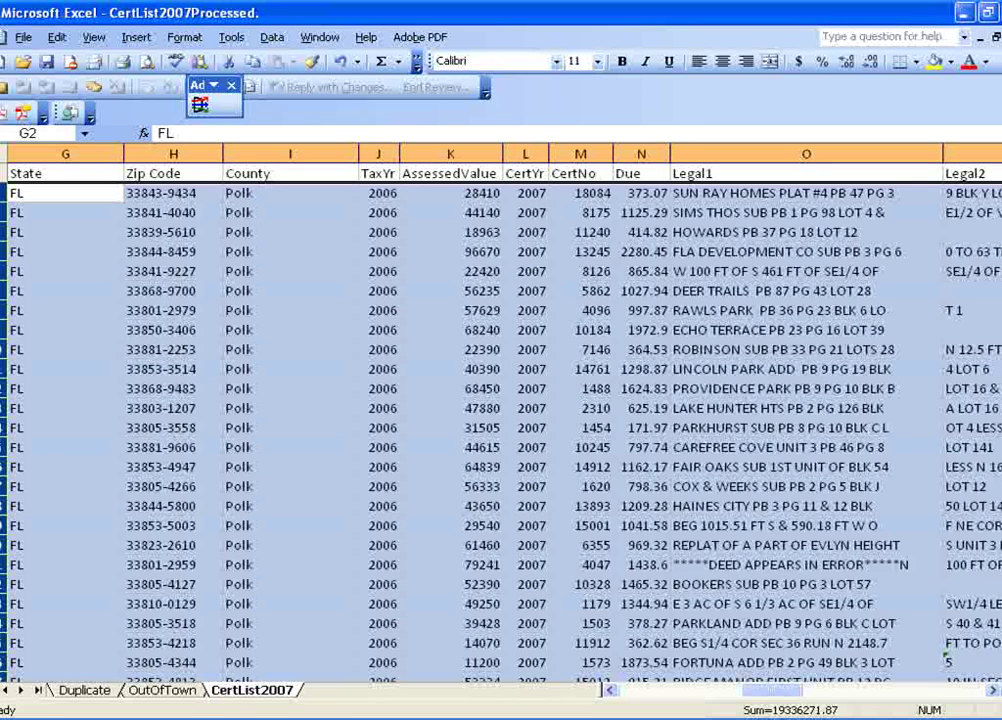
- Move all CertList2007 rows below the Polk block, from the first Ponce row to York, to cell A330 of the OutOfTown sheet
{"action": "scroll", "coordinate": [500, 420], "scroll_direction": "down", "scroll_amount": 10}
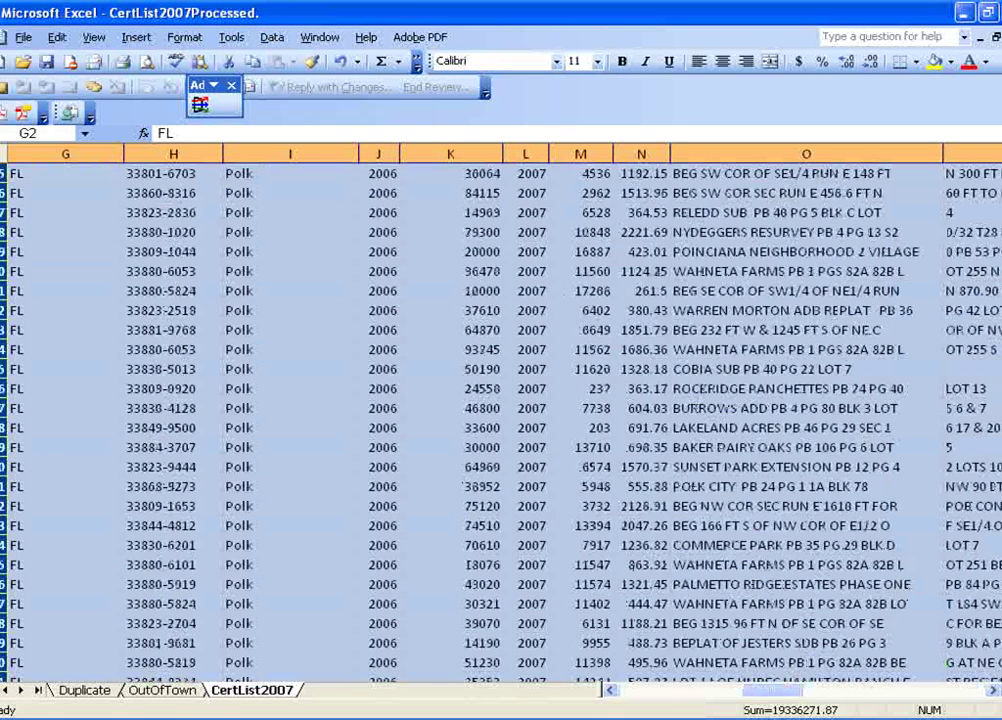
{"action": "scroll", "coordinate": [500, 420], "scroll_direction": "down", "scroll_amount": 10}
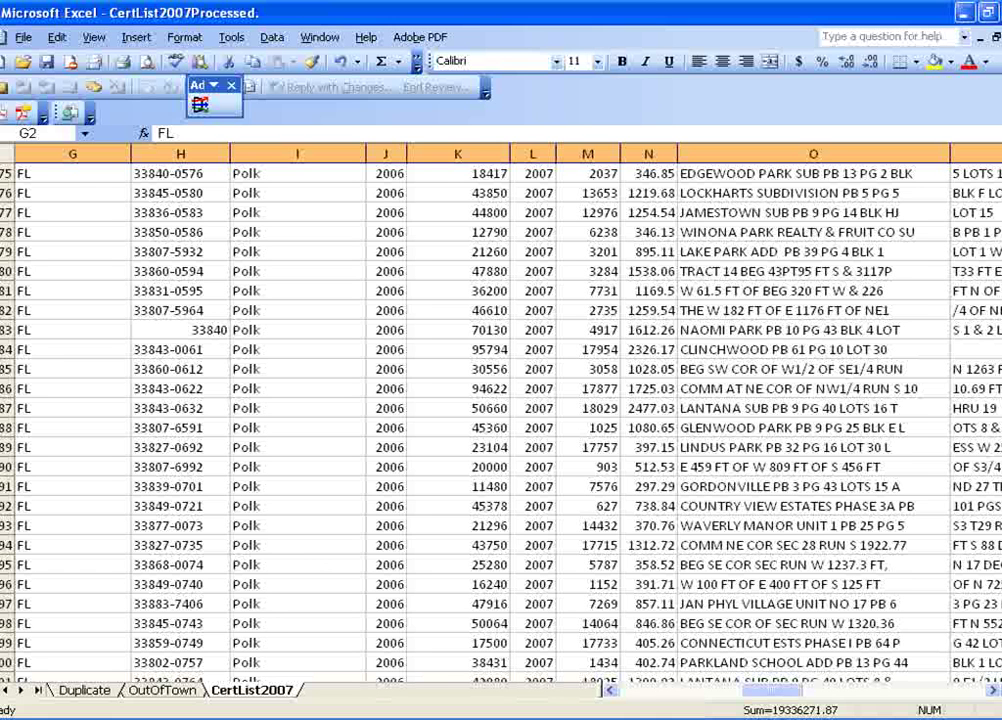
{"action": "scroll", "coordinate": [6, 506], "scroll_direction": "down", "scroll_amount": 20}
{"action": "left_click", "coordinate": [6, 506]}
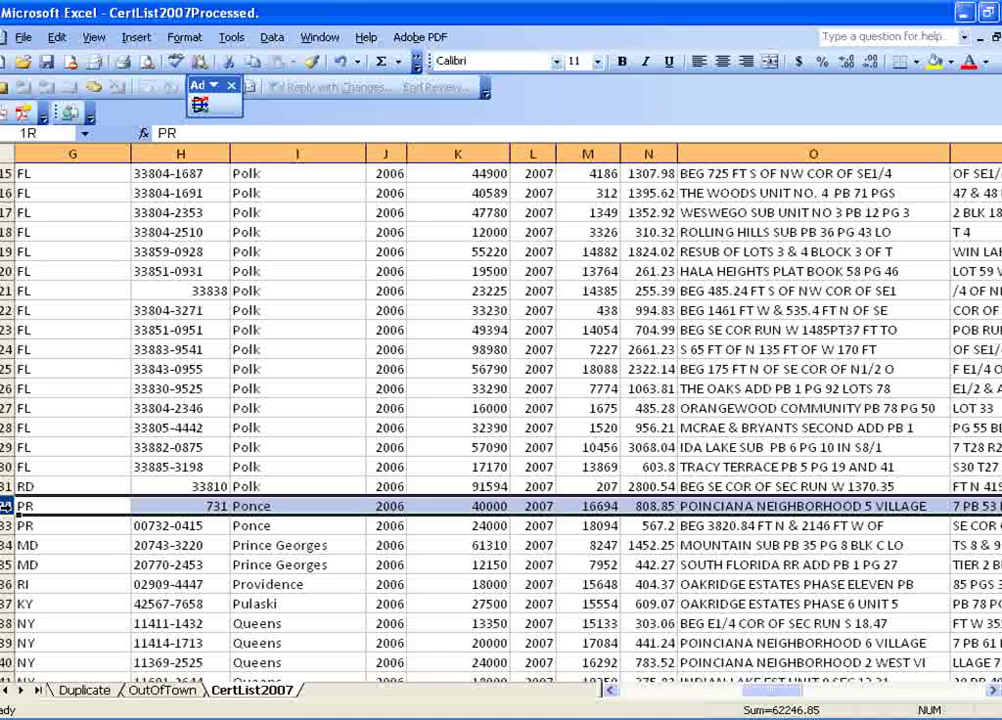
{"action": "key", "text": "ctrl+shift+Down"}
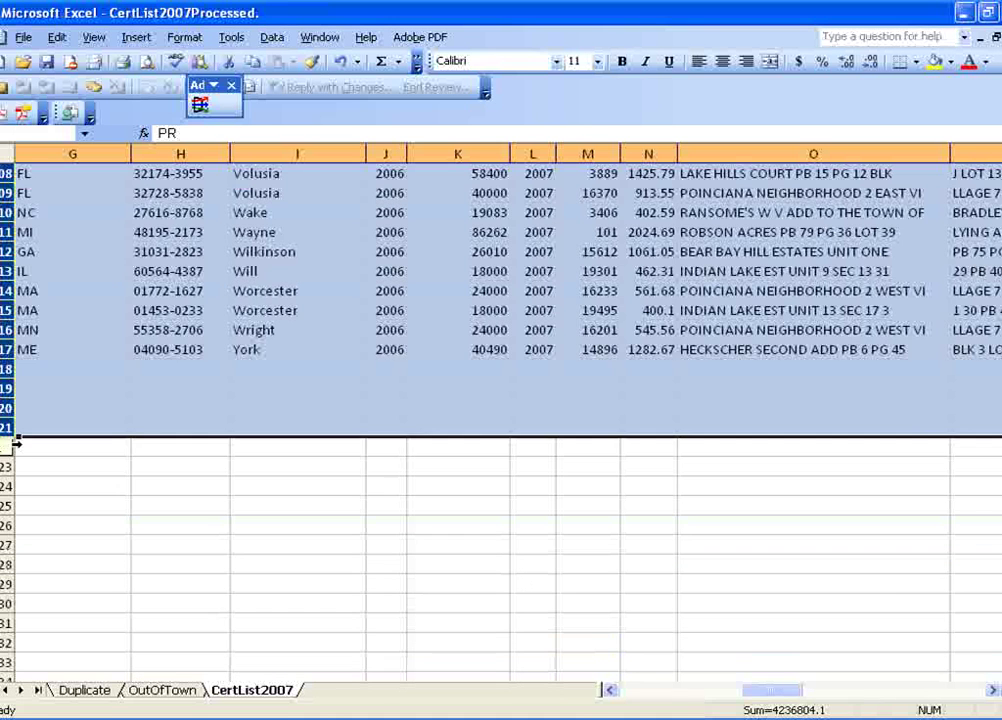
{"action": "right_click", "coordinate": [111, 296]}
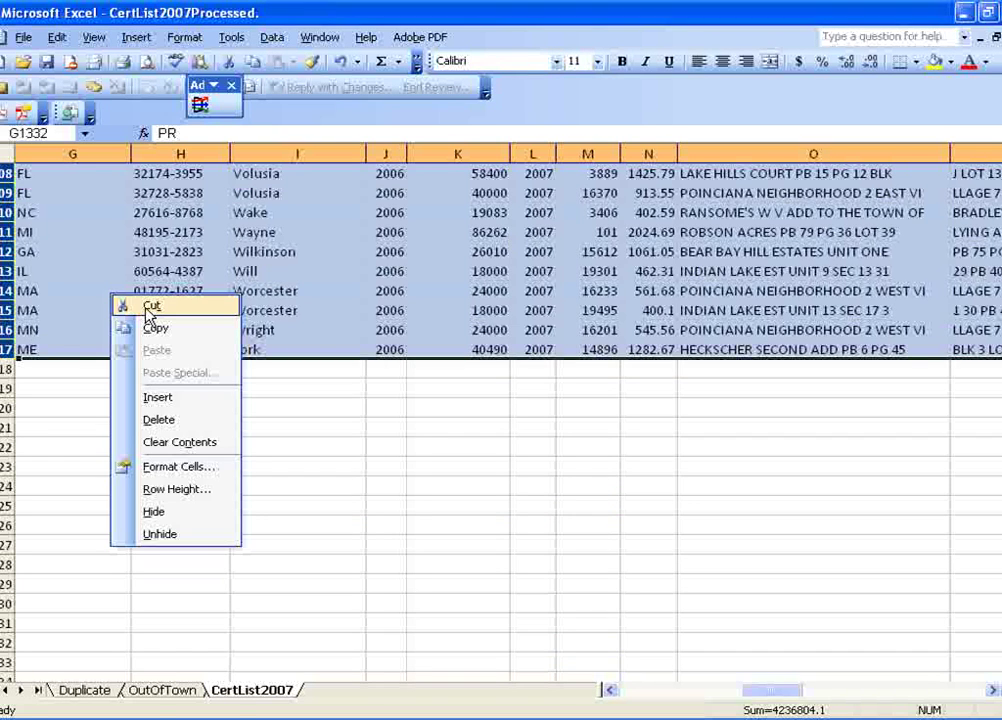
{"action": "left_click", "coordinate": [150, 306]}
{"action": "left_click", "coordinate": [162, 690]}
{"action": "scroll", "coordinate": [997, 195], "scroll_direction": "up", "scroll_amount": 10}
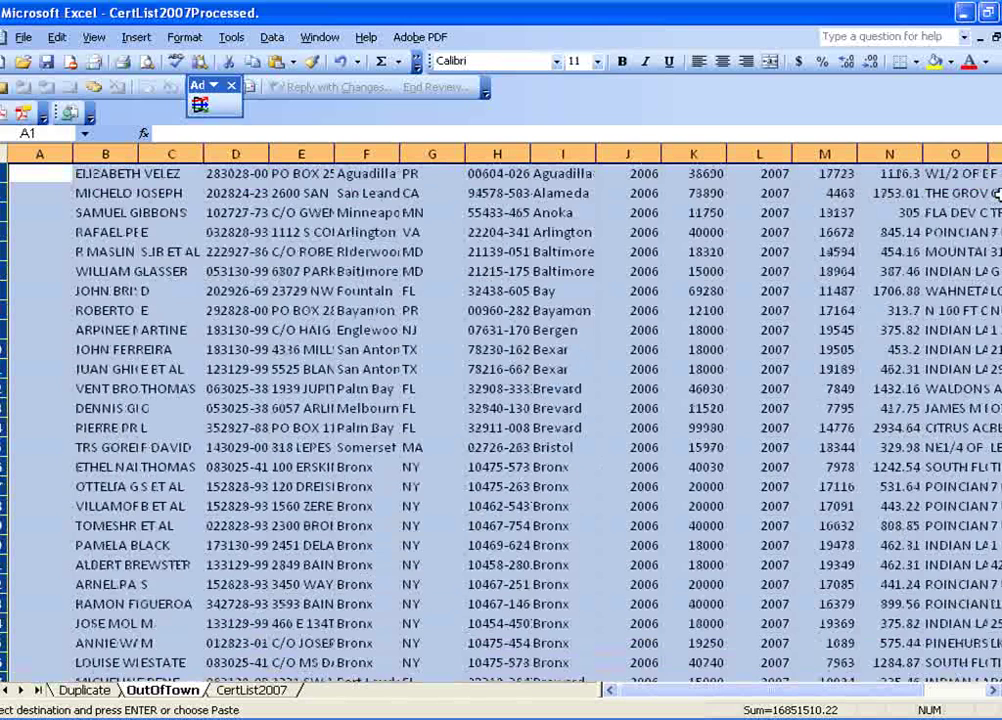
{"action": "scroll", "coordinate": [997, 195], "scroll_direction": "down", "scroll_amount": 10}
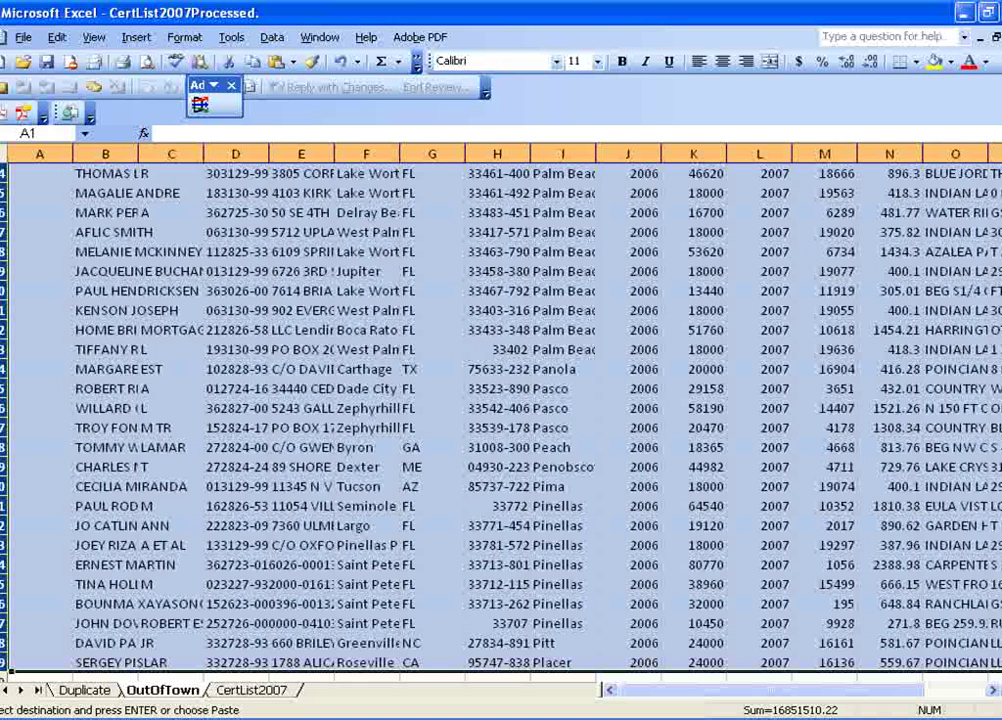
{"action": "scroll", "coordinate": [500, 400], "scroll_direction": "down", "scroll_amount": 1}
{"action": "right_click", "coordinate": [40, 642]}
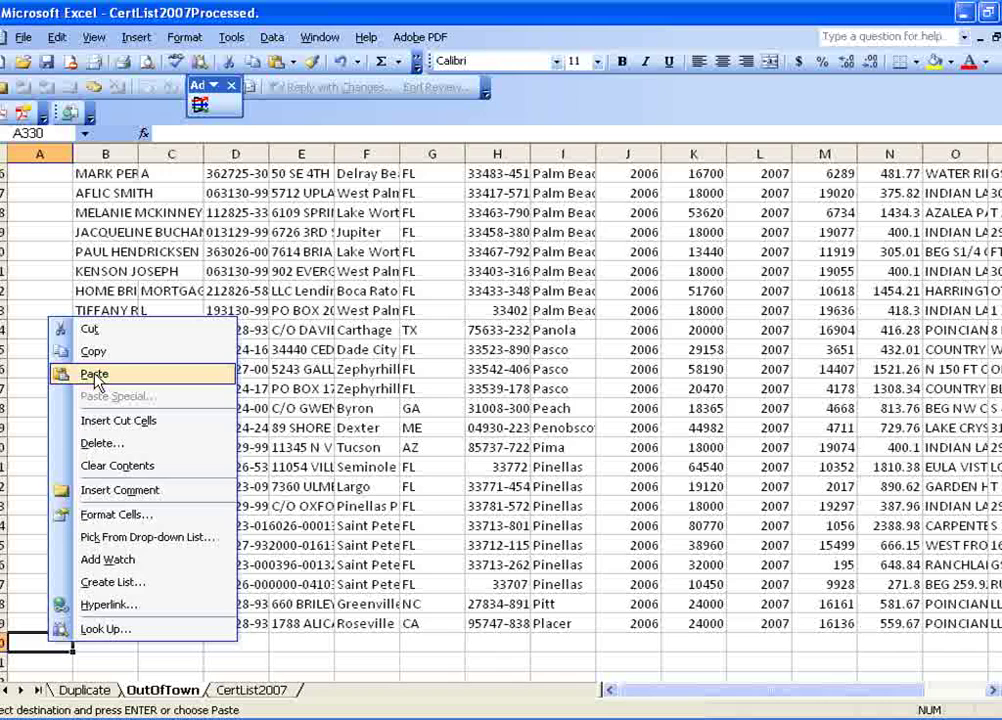
{"action": "left_click", "coordinate": [95, 374]}
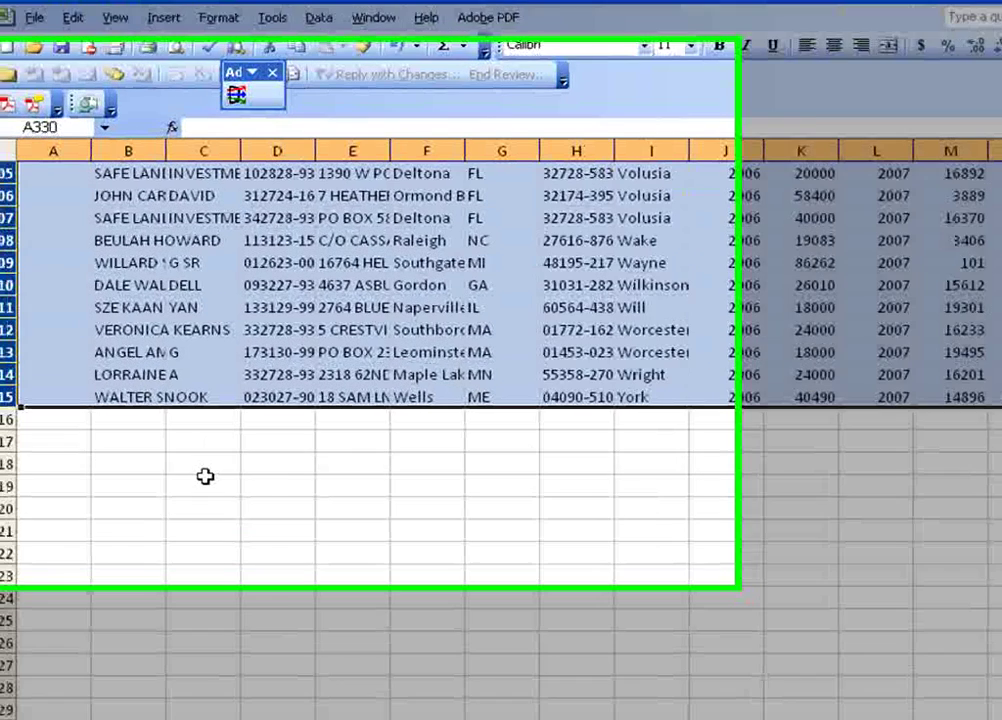